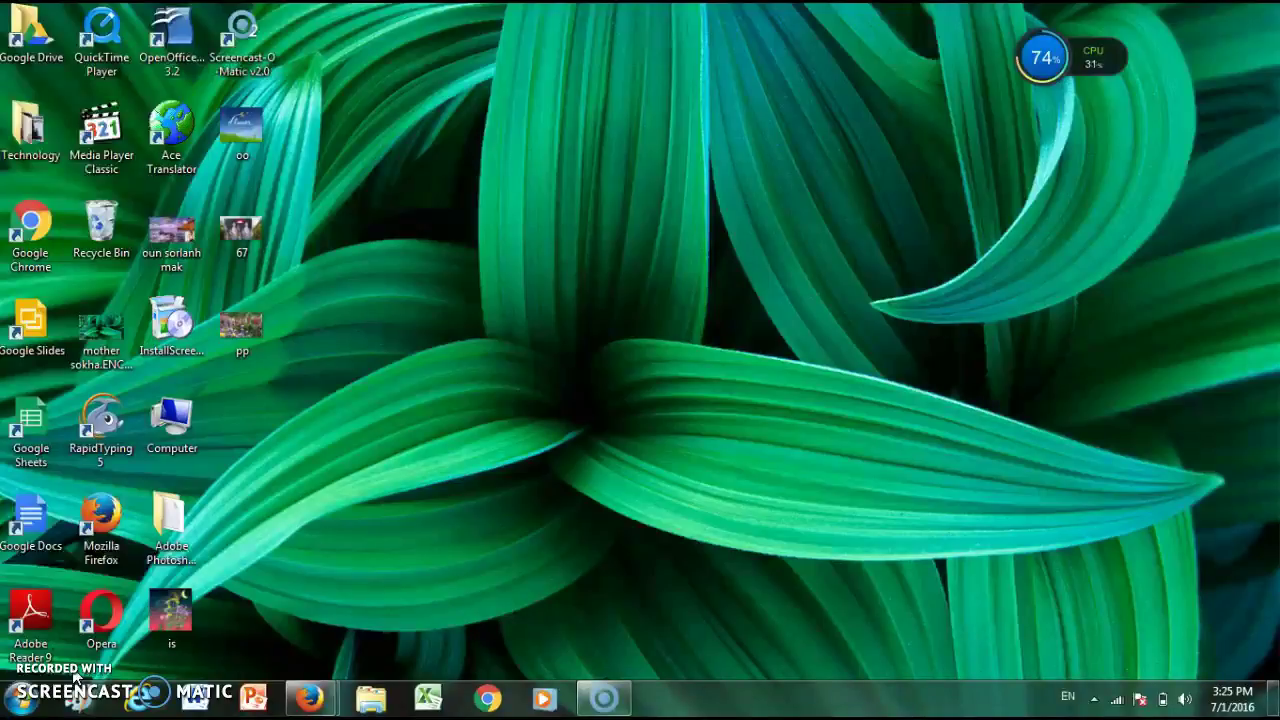
# - Launch Firefox and go to the Google homepage
pyautogui.doubleClick(110, 548)
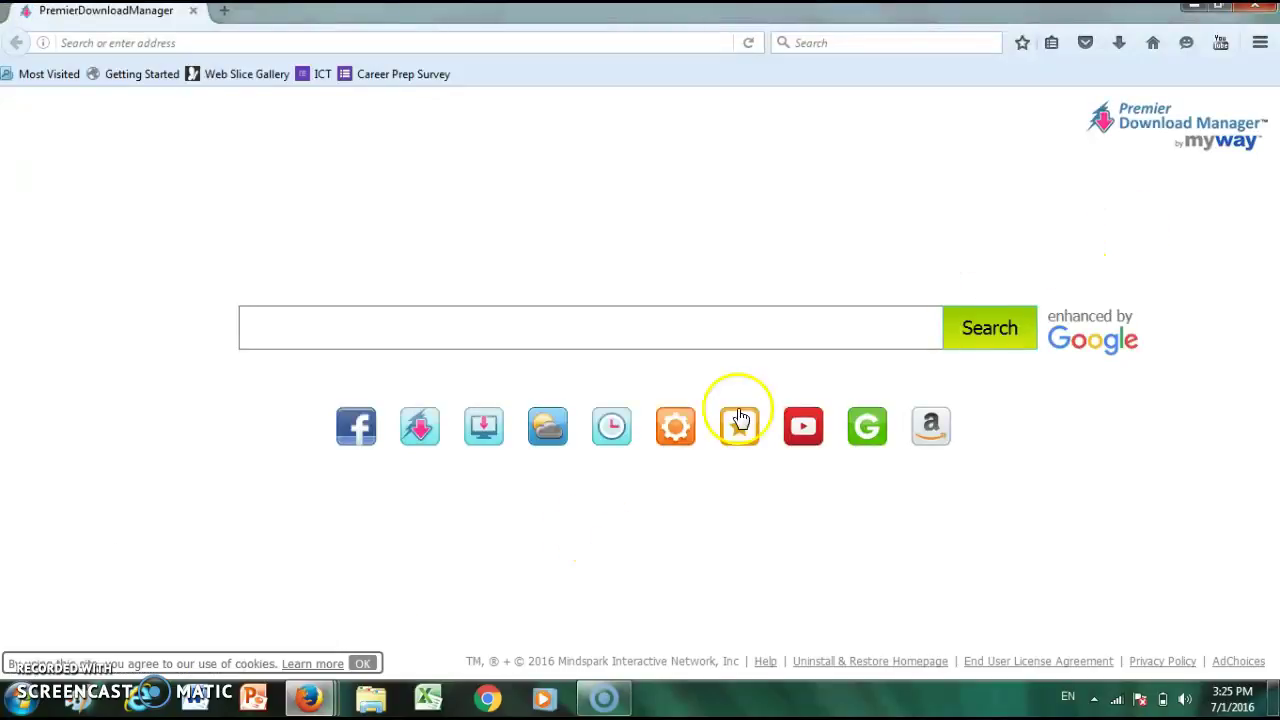
pyautogui.click(131, 43)
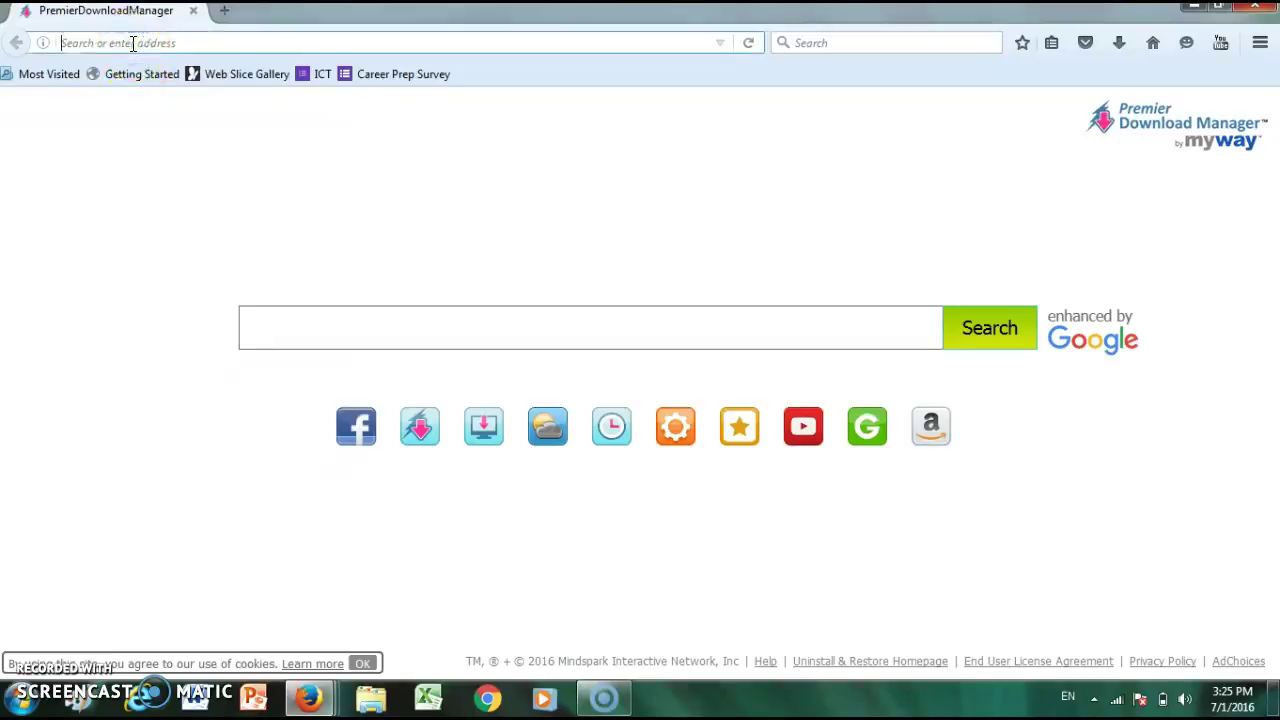
pyautogui.write('google.com/')
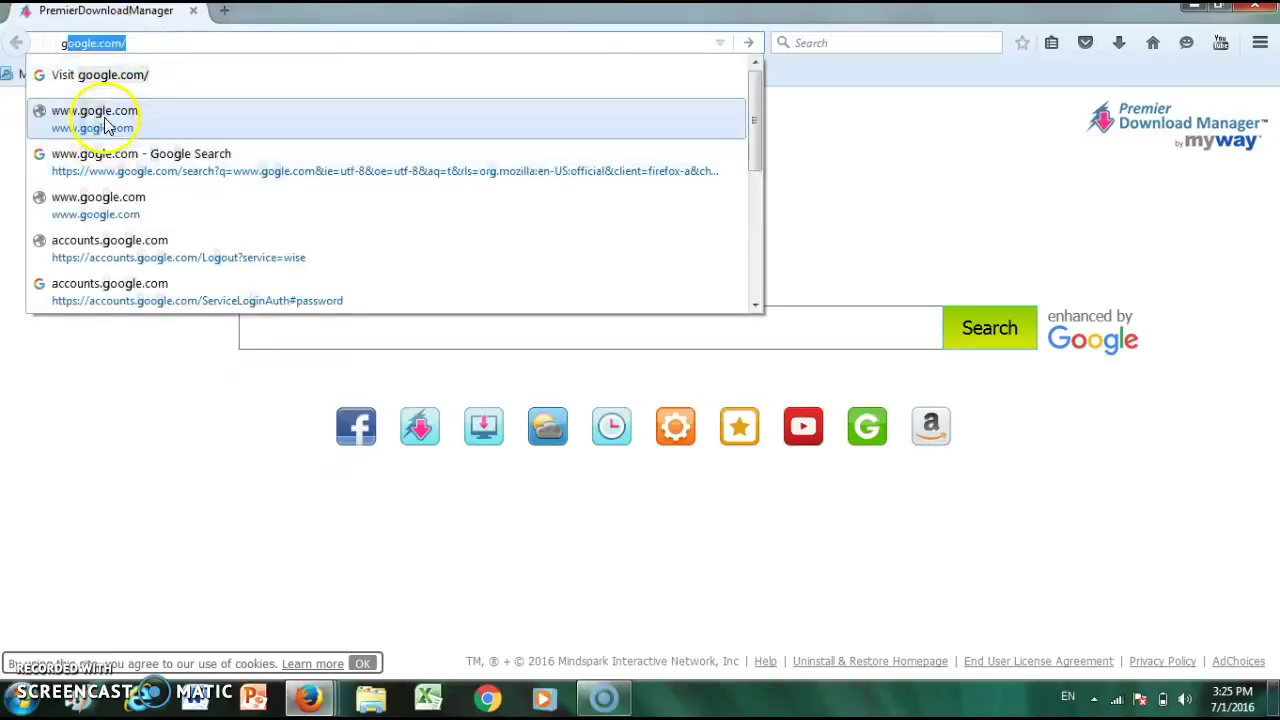
pyautogui.click(105, 125)
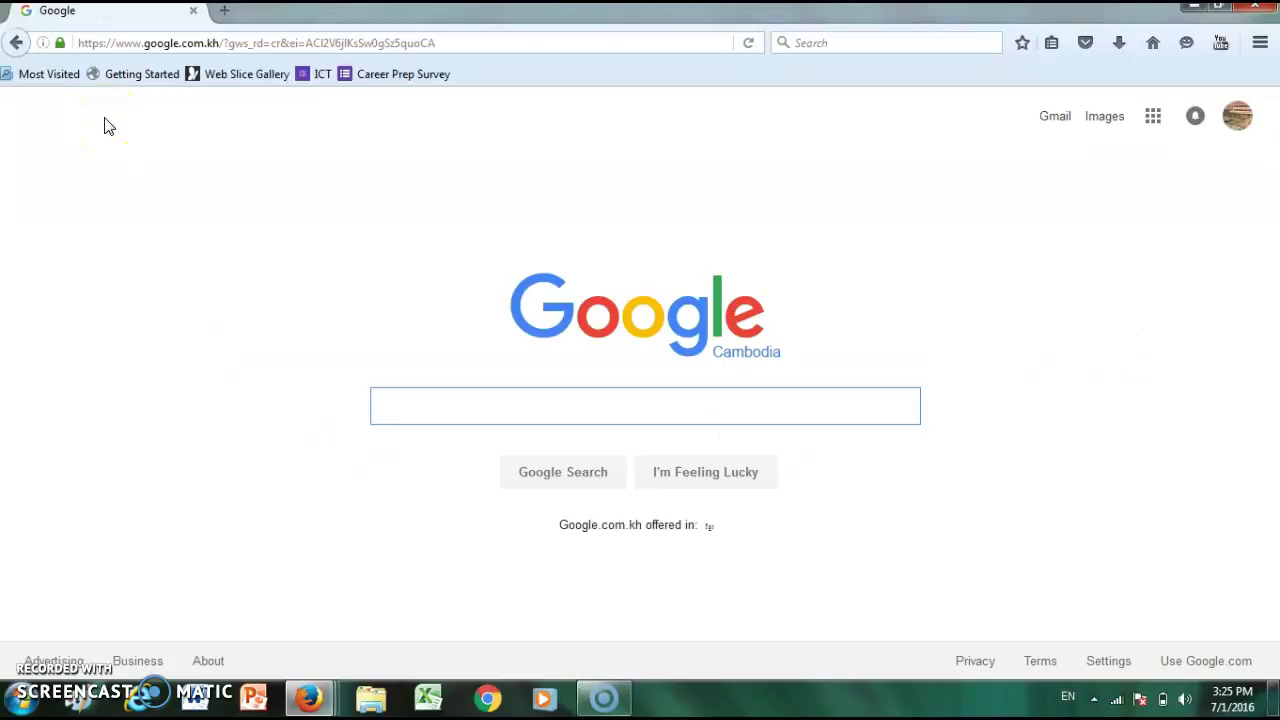
# - Sign out of the current Google account, return to Google, and reach the Gmail sign-in page
pyautogui.click(1238, 116)
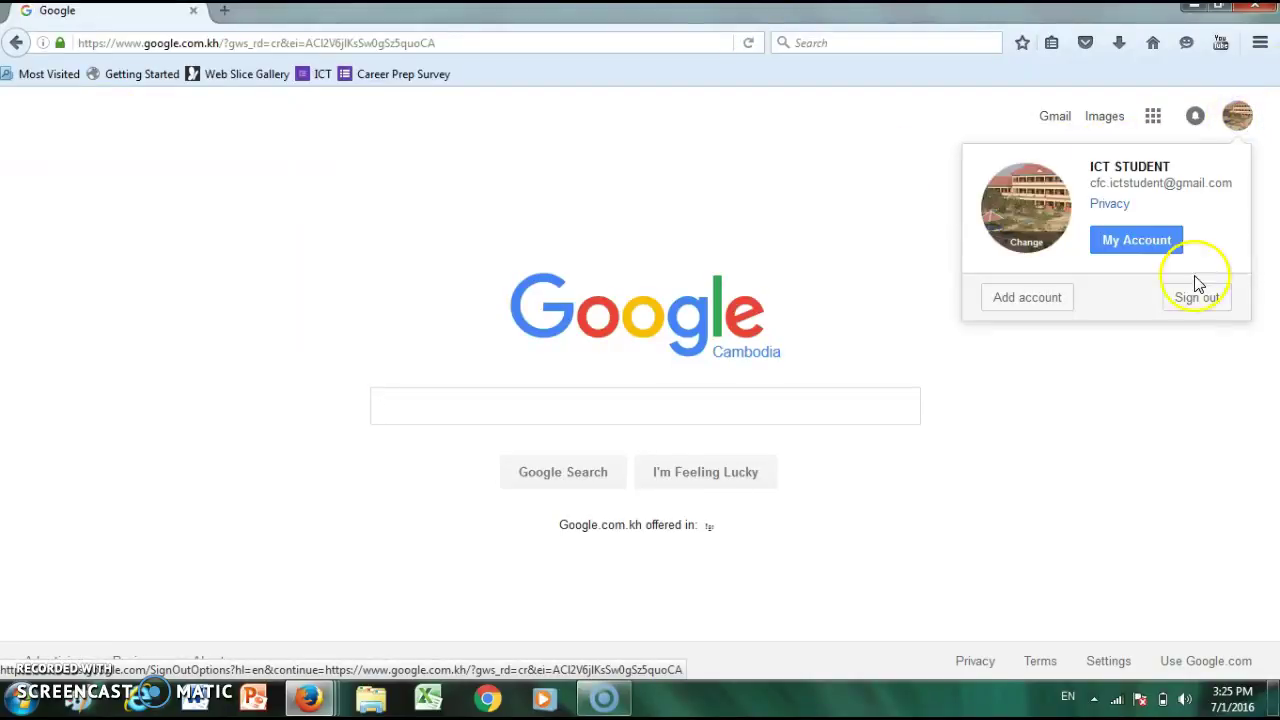
pyautogui.click(1192, 302)
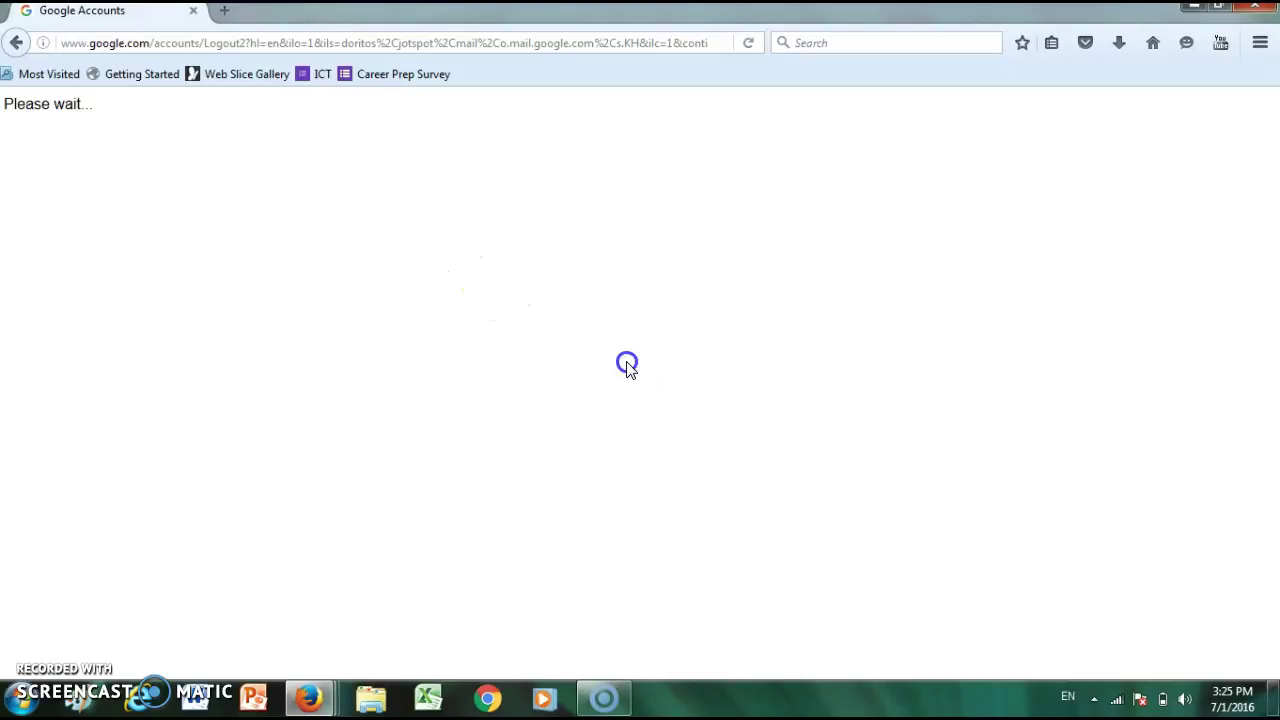
pyautogui.tripleClick(78, 110)
pyautogui.click(231, 178)
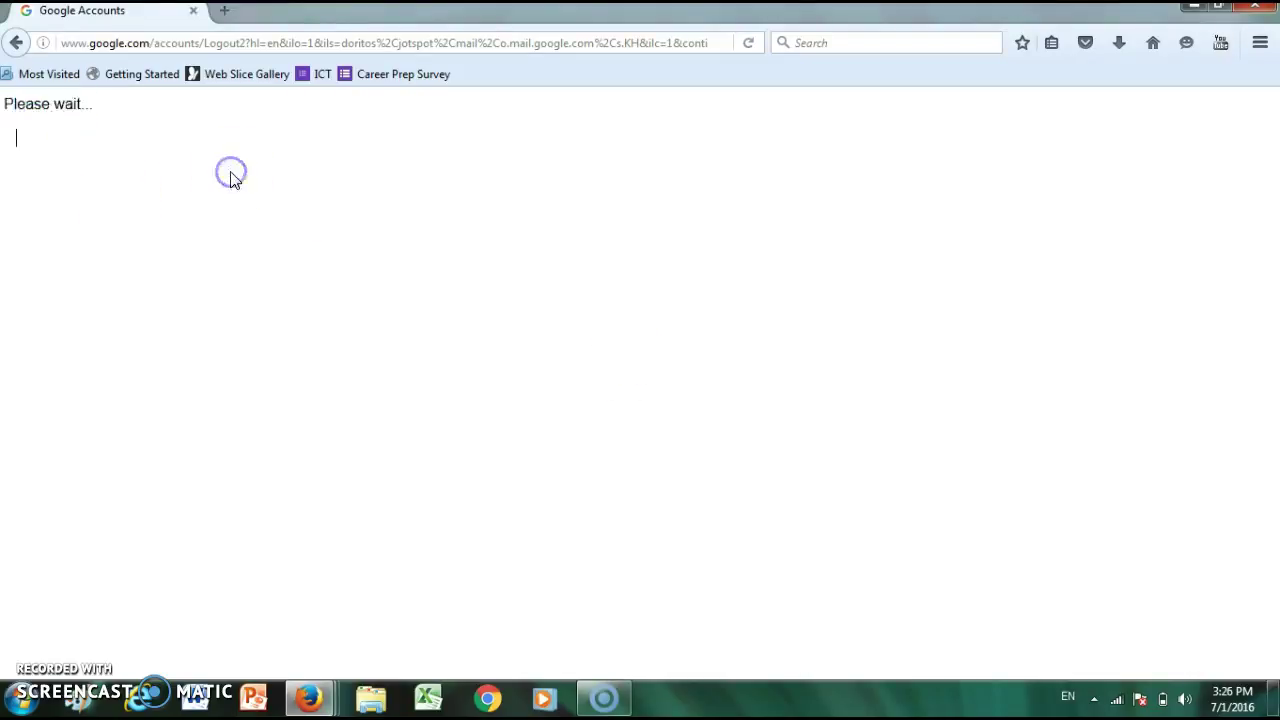
pyautogui.click(16, 42)
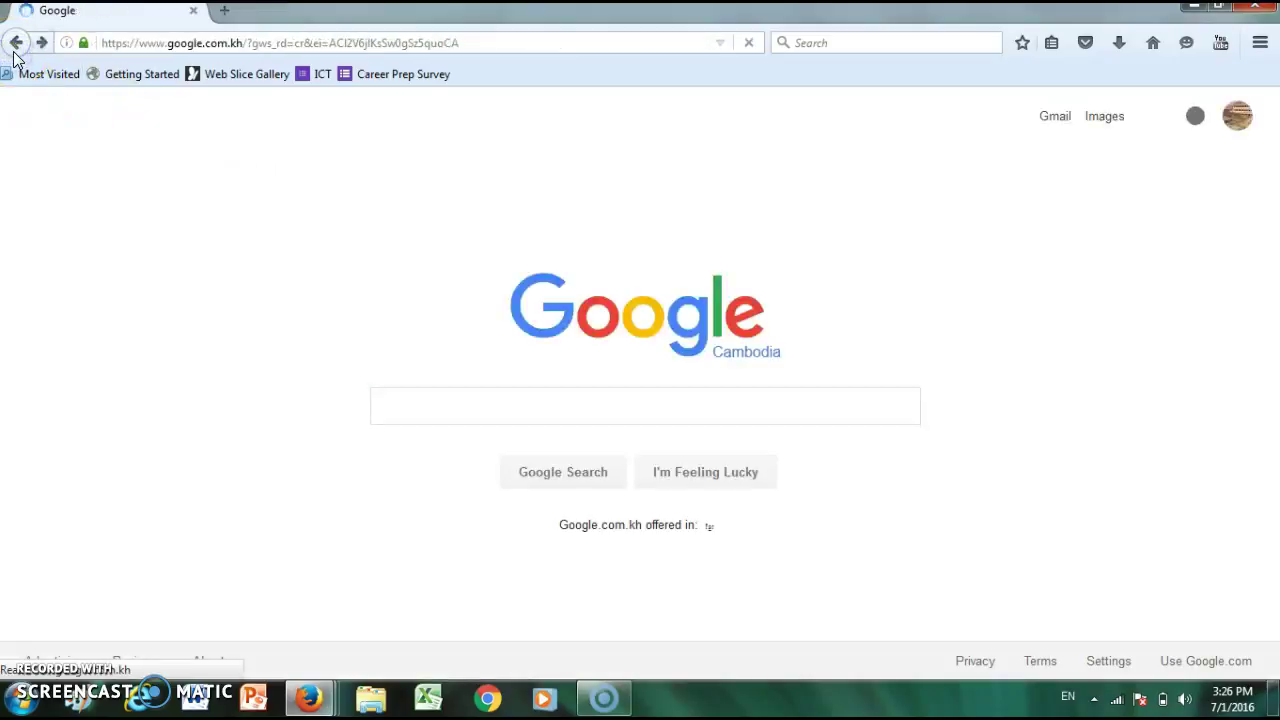
pyautogui.click(1060, 120)
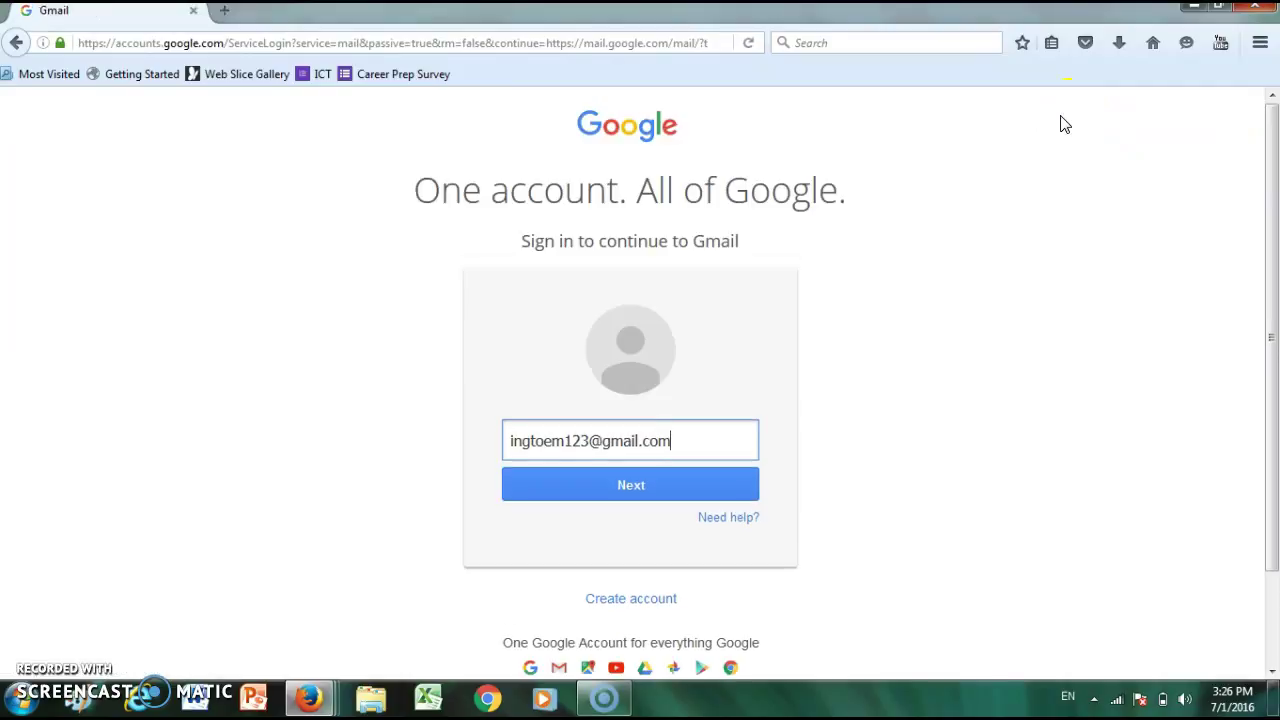
# - Replace the autofilled address with the class account's e-mail, then enter the account password to sign in
pyautogui.press('BackSpace')
pyautogui.press('BackSpace')
pyautogui.press('BackSpace')
pyautogui.press('BackSpace')
pyautogui.press('BackSpace')
pyautogui.press('BackSpace')
pyautogui.press('BackSpace')
pyautogui.press('BackSpace')
pyautogui.press('BackSpace')
pyautogui.press('BackSpace')
pyautogui.press('BackSpace')
pyautogui.press('BackSpace')
pyautogui.press('BackSpace')
pyautogui.press('BackSpace')
pyautogui.press('BackSpace')
pyautogui.press('BackSpace')
pyautogui.press('BackSpace')
pyautogui.press('BackSpace')
pyautogui.press('BackSpace')
pyautogui.press('BackSpace')
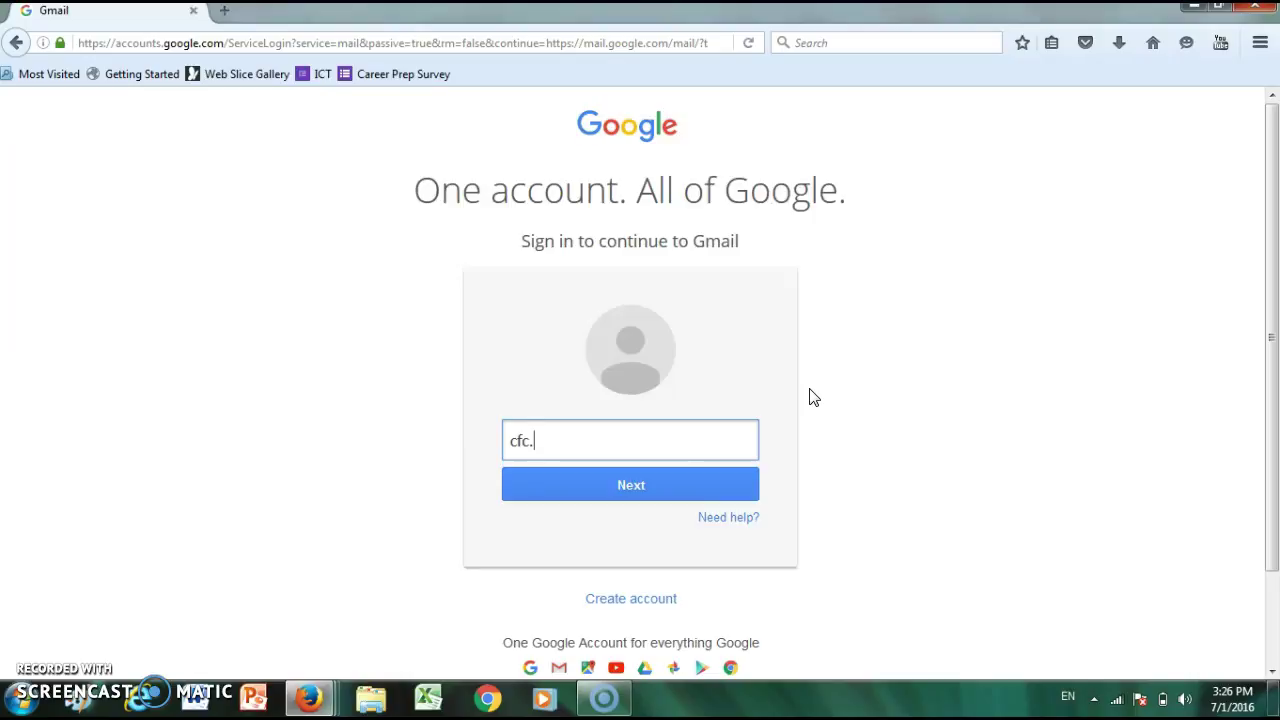
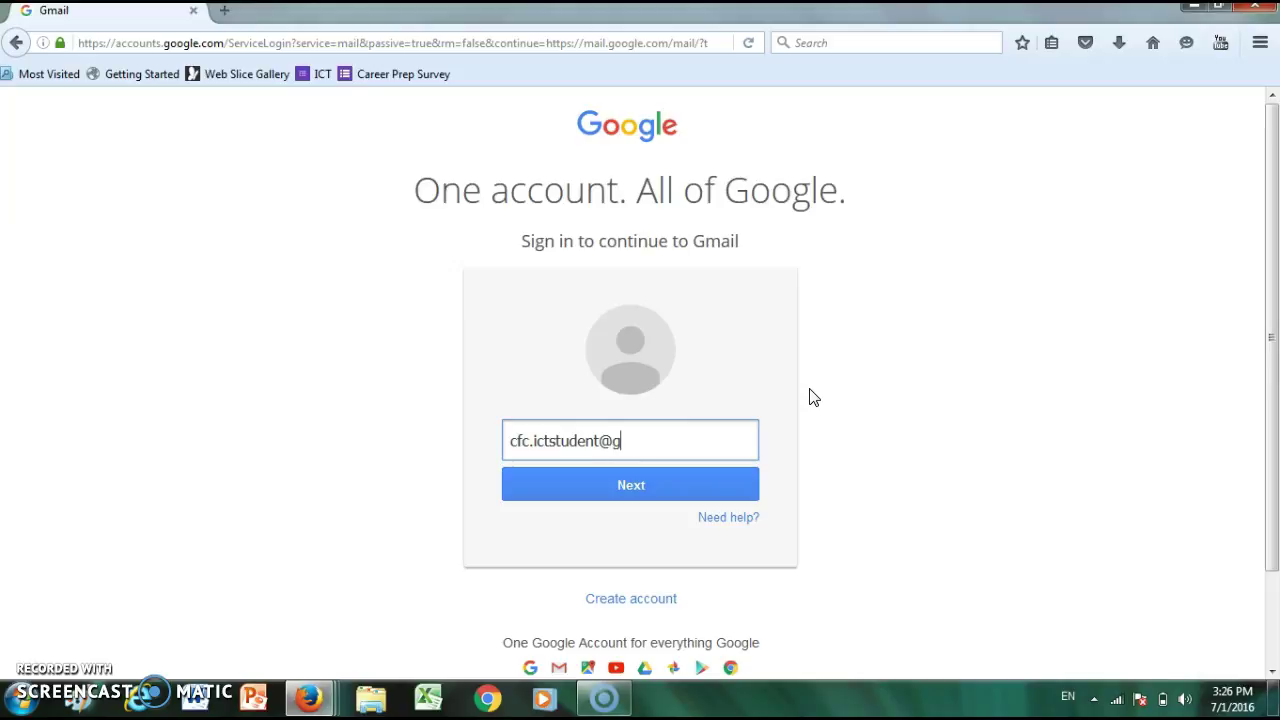
pyautogui.click(812, 397)
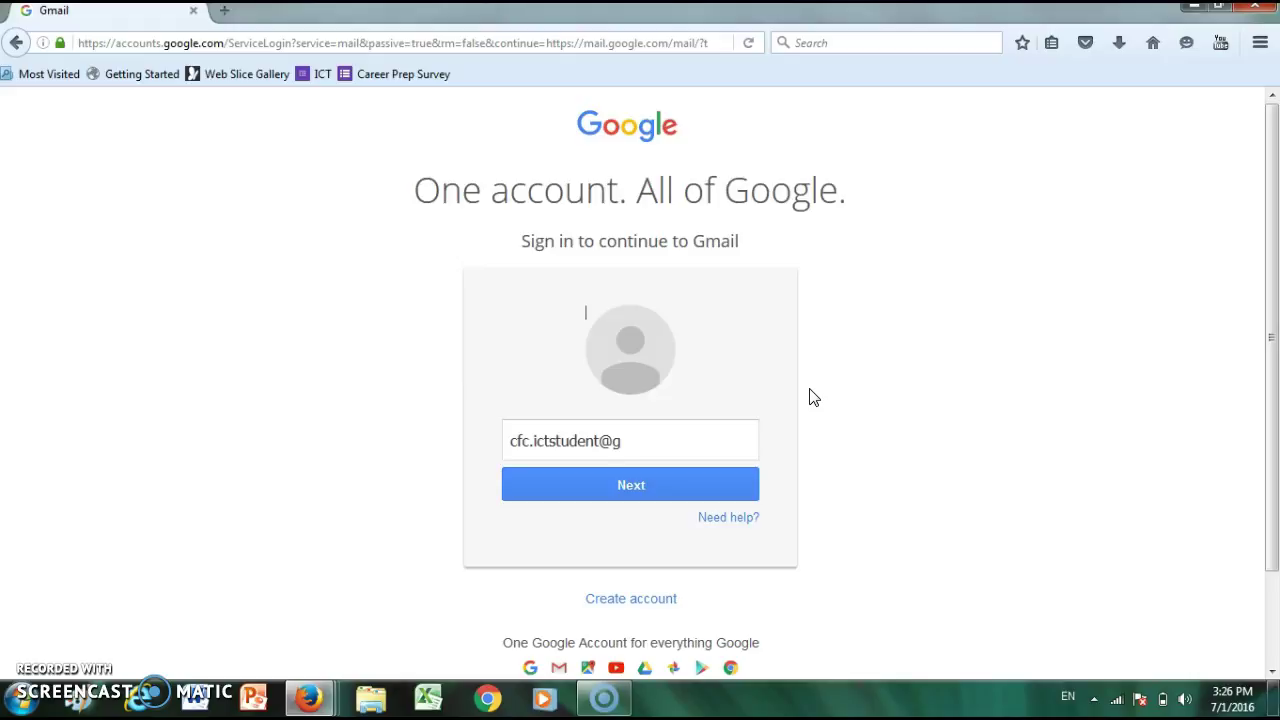
pyautogui.click(620, 449)
pyautogui.write('mail.com')
pyautogui.press('Return')
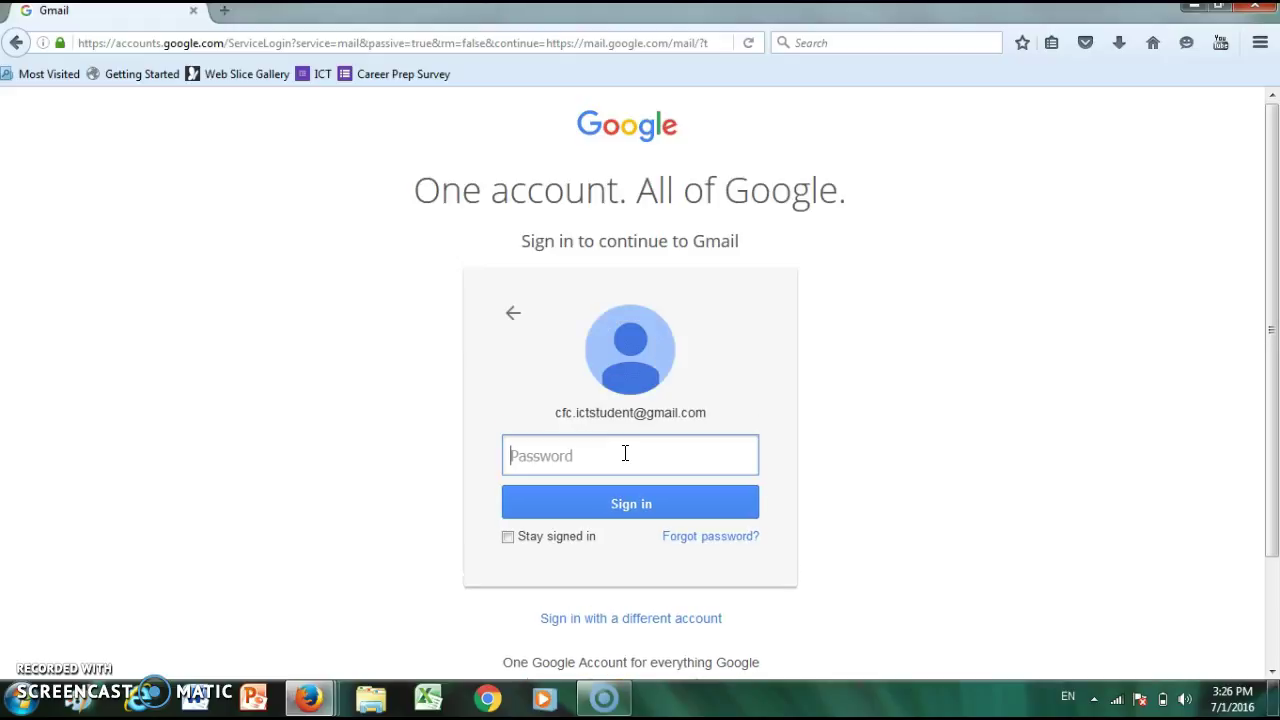
pyautogui.write('•••••')
pyautogui.press('Return')
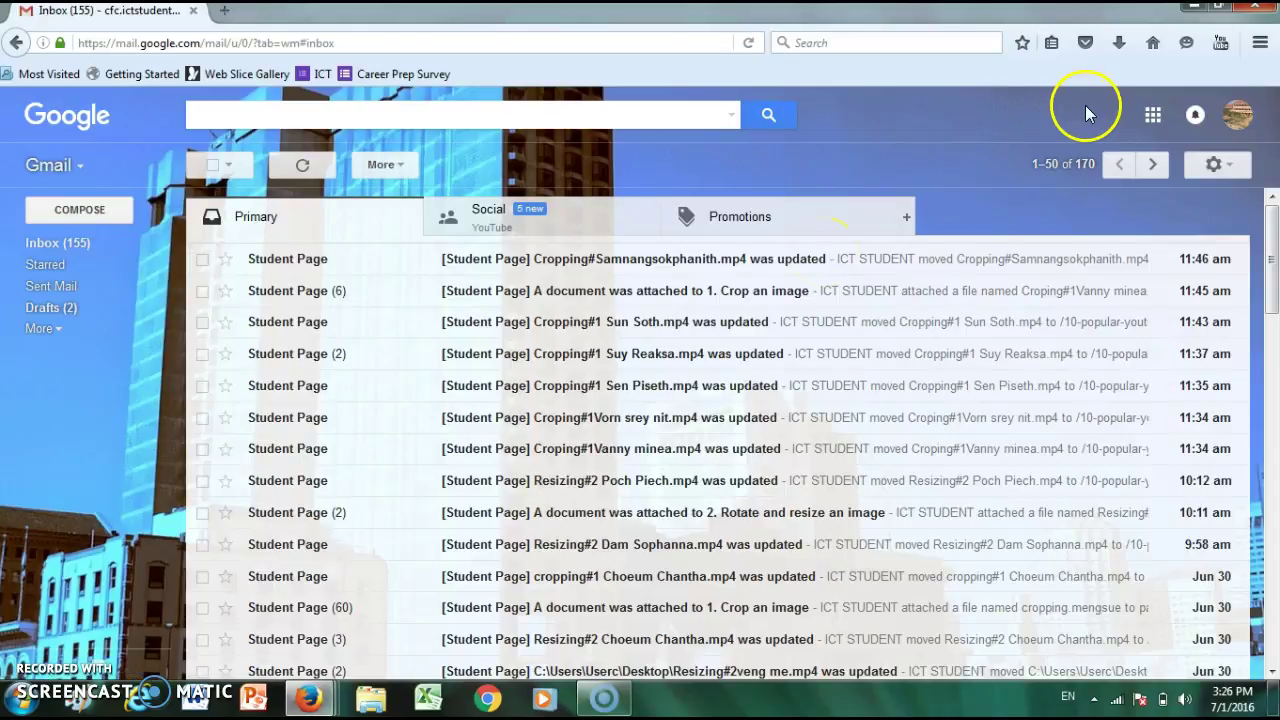
# - Show the Google apps panel over the loaded Gmail inbox
pyautogui.click(1152, 118)
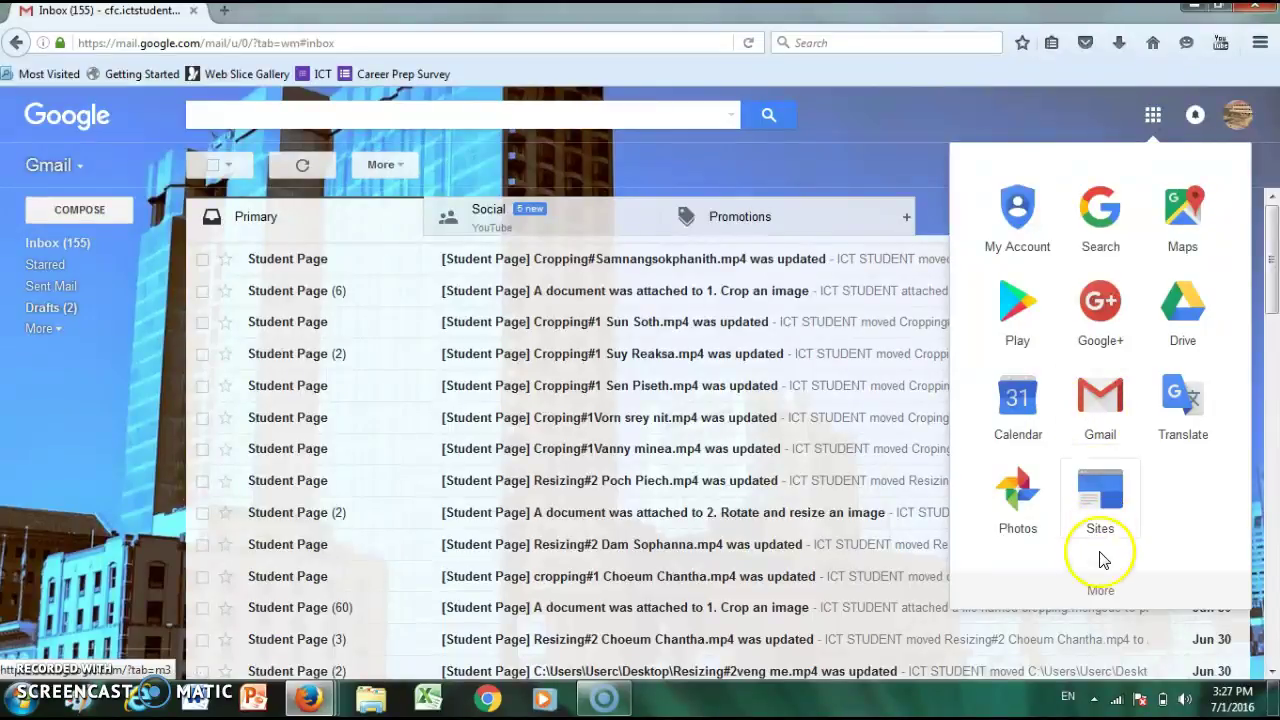
# - Open Google Sites from the full Google products list, showing the Student Page site
pyautogui.click(1101, 604)
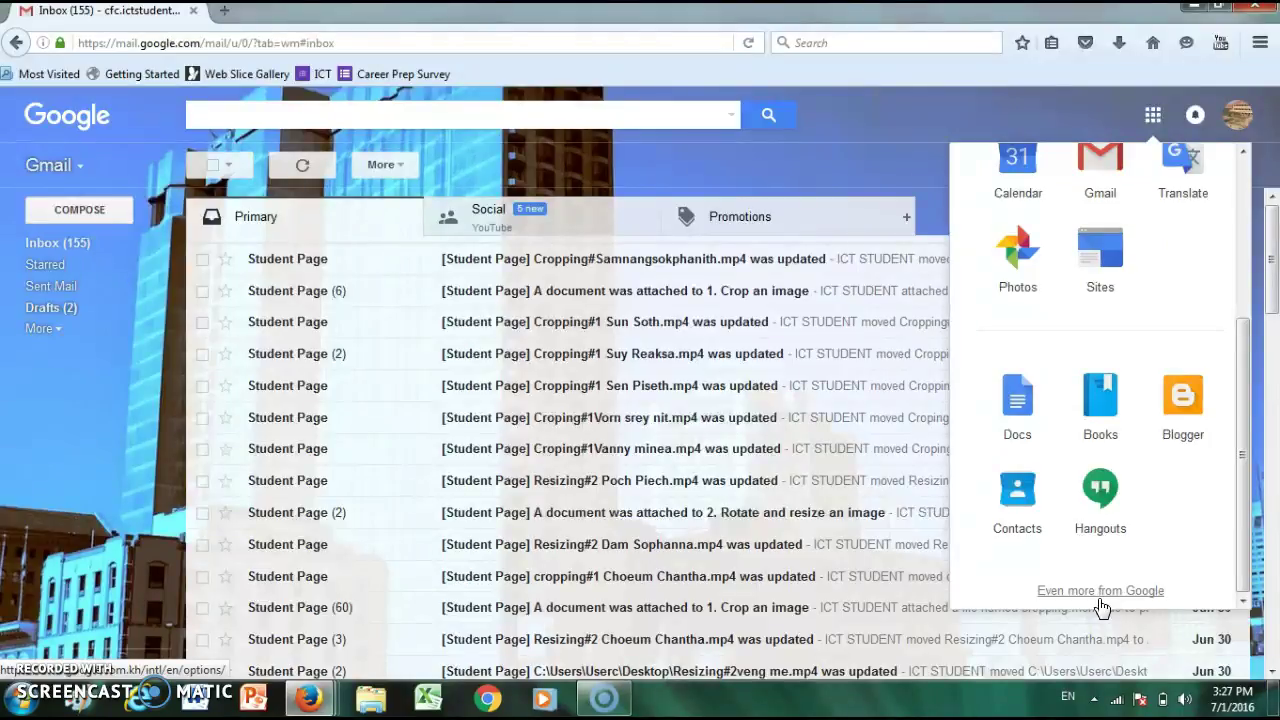
pyautogui.click(1101, 604)
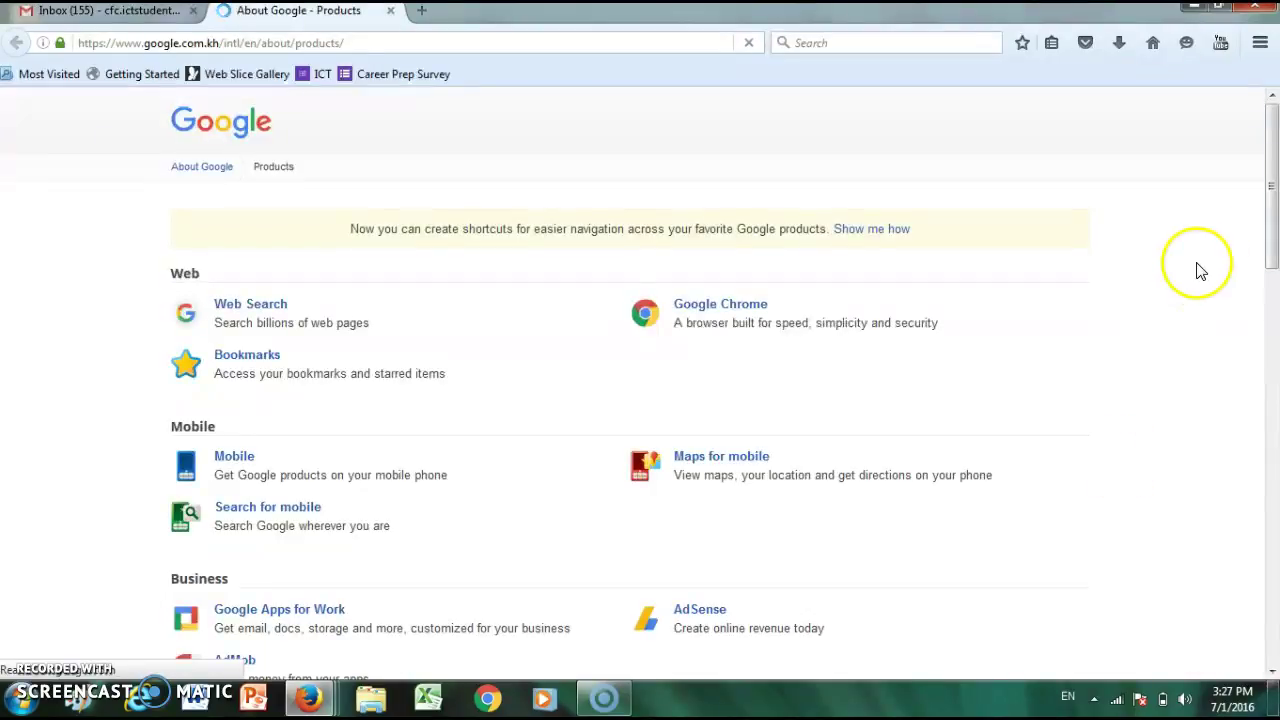
pyautogui.moveTo(1266, 165); pyautogui.dragTo(1272, 526)
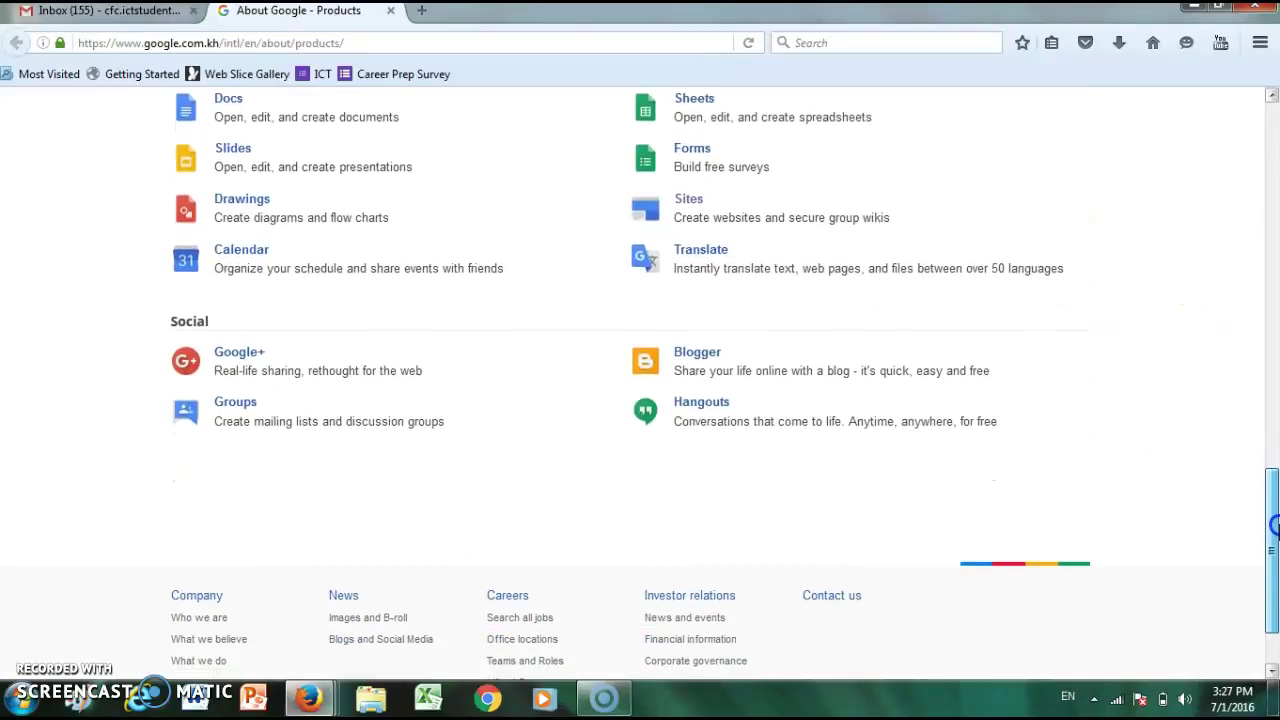
pyautogui.click(692, 202)
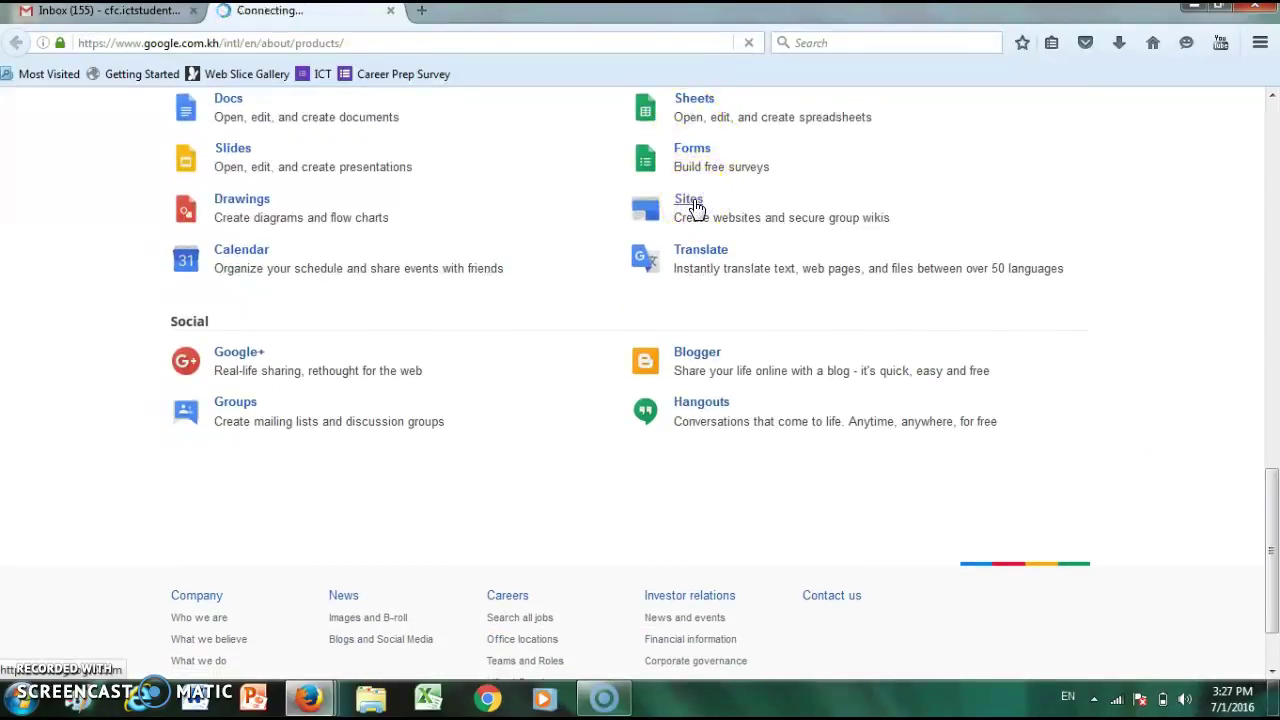
pyautogui.click(276, 216)
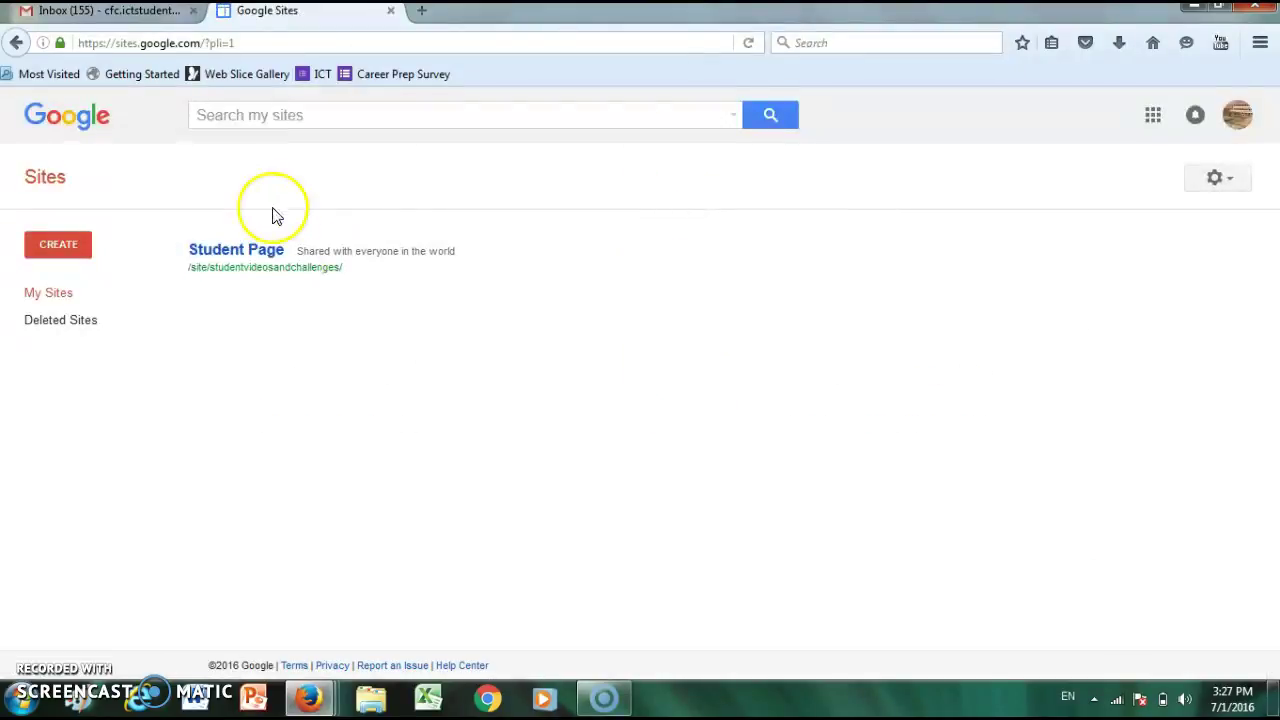
# - Open the Student Page site and navigate to its Aranh High School page
pyautogui.click(240, 258)
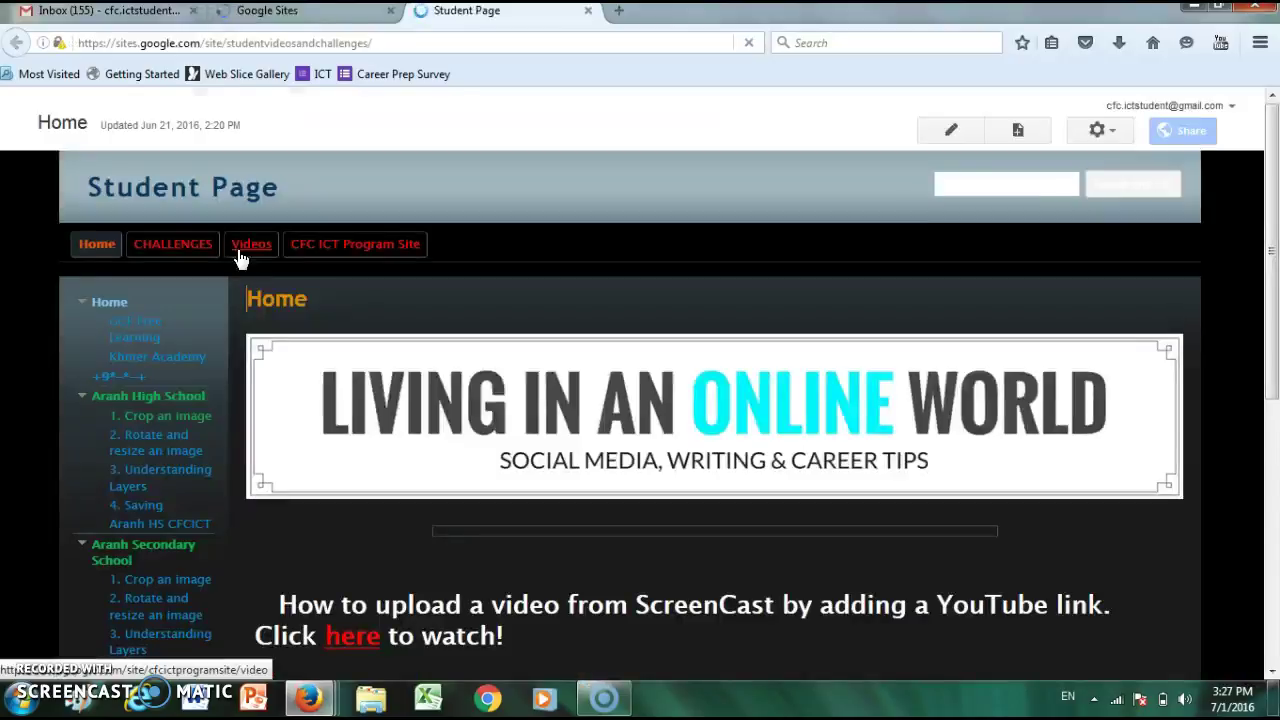
pyautogui.click(506, 357)
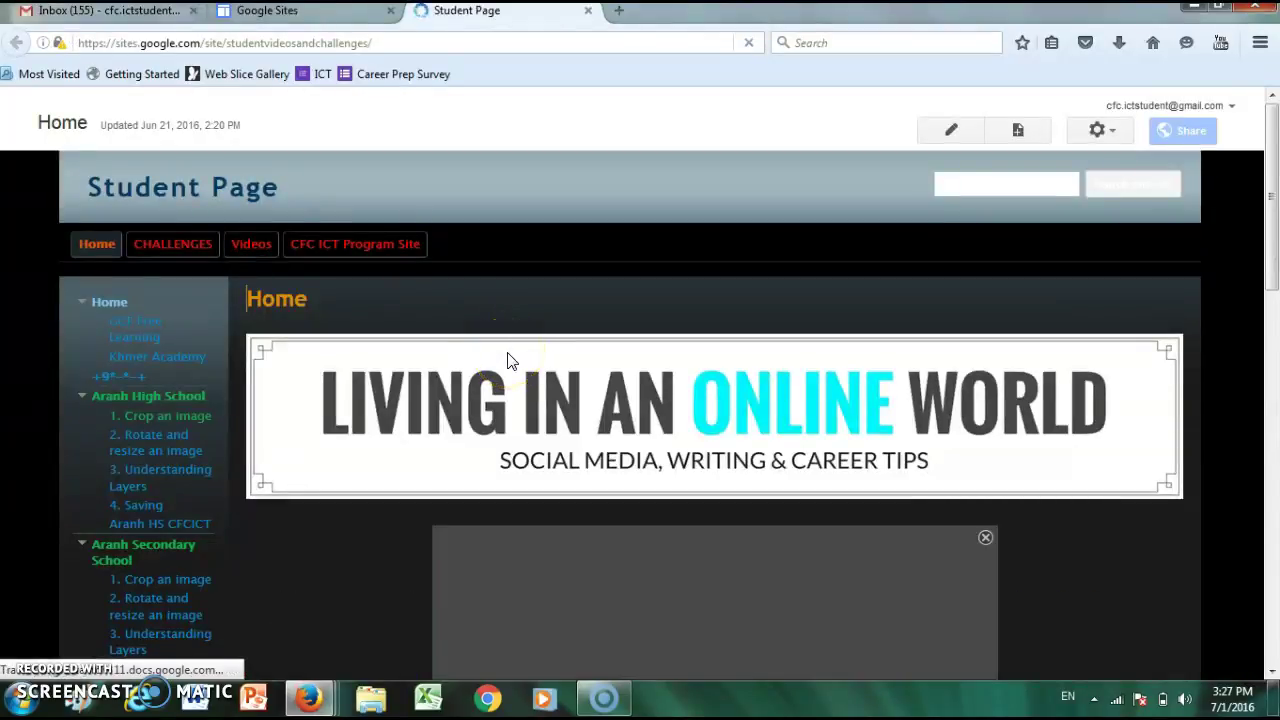
pyautogui.moveTo(1272, 290); pyautogui.dragTo(1273, 210)
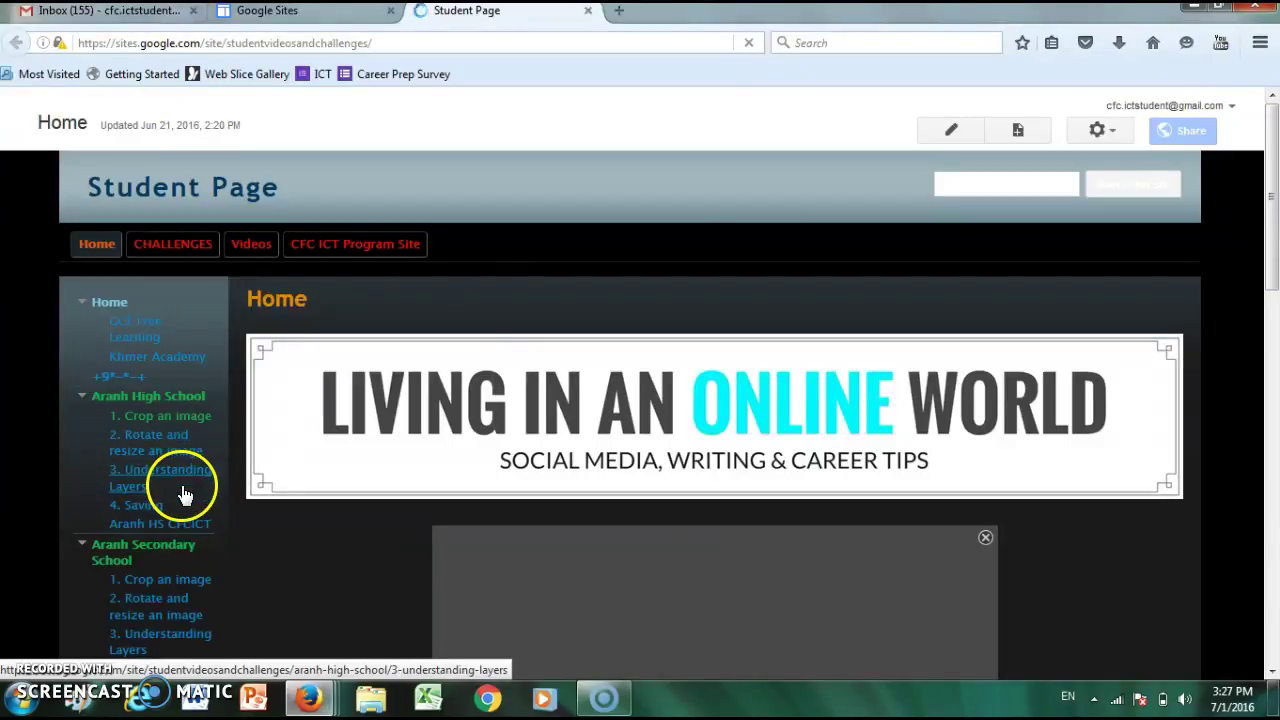
pyautogui.click(188, 400)
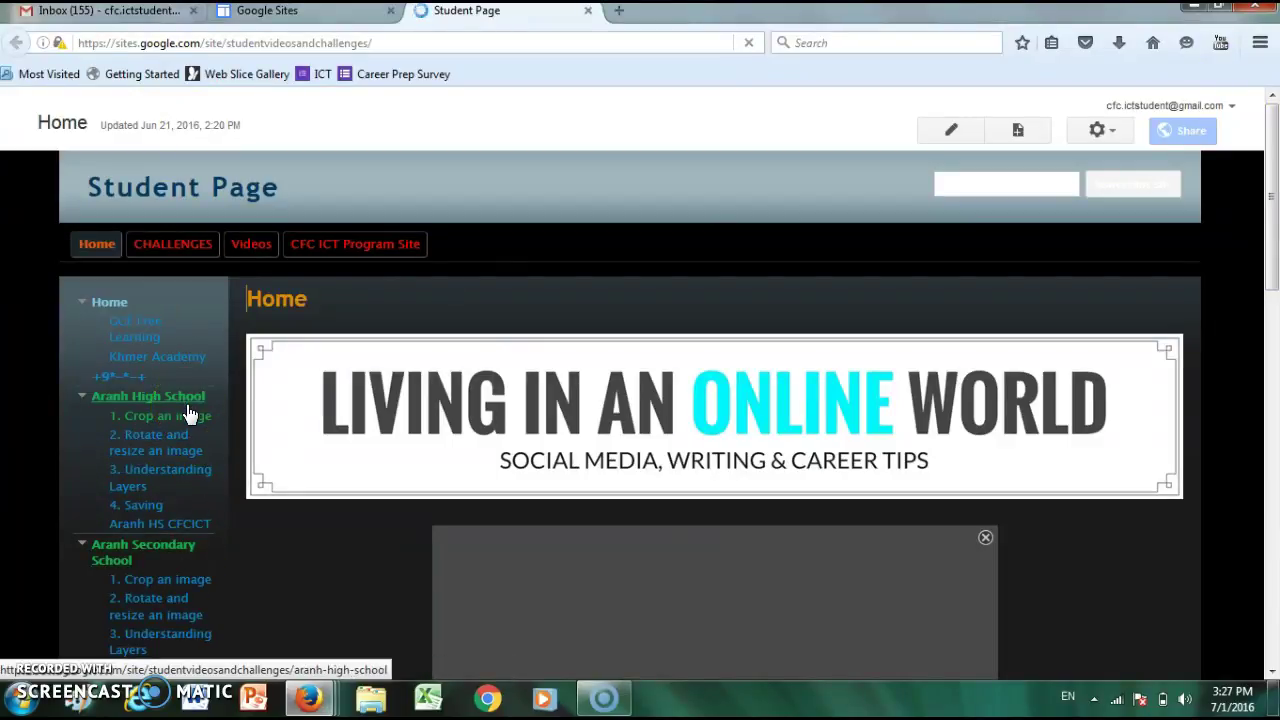
pyautogui.click(181, 400)
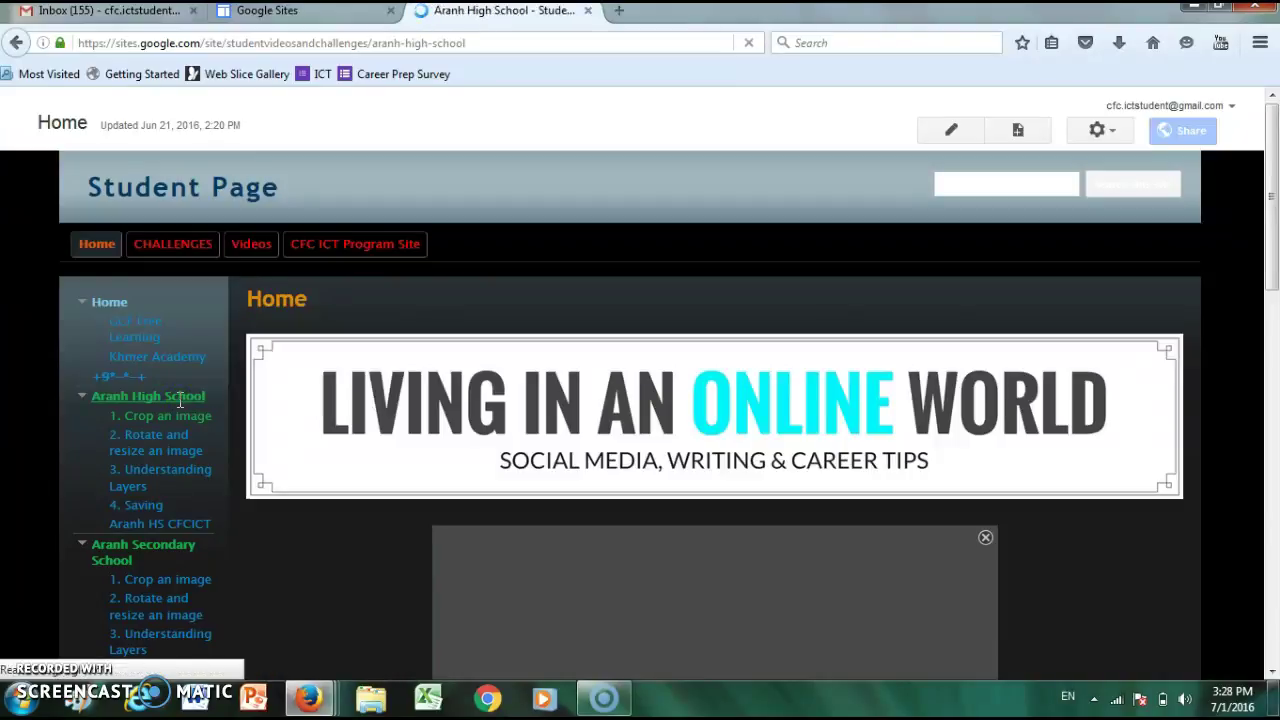
# - Scroll the loaded Aranh High School page down to its 31-item challenge list
pyautogui.click(822, 505)
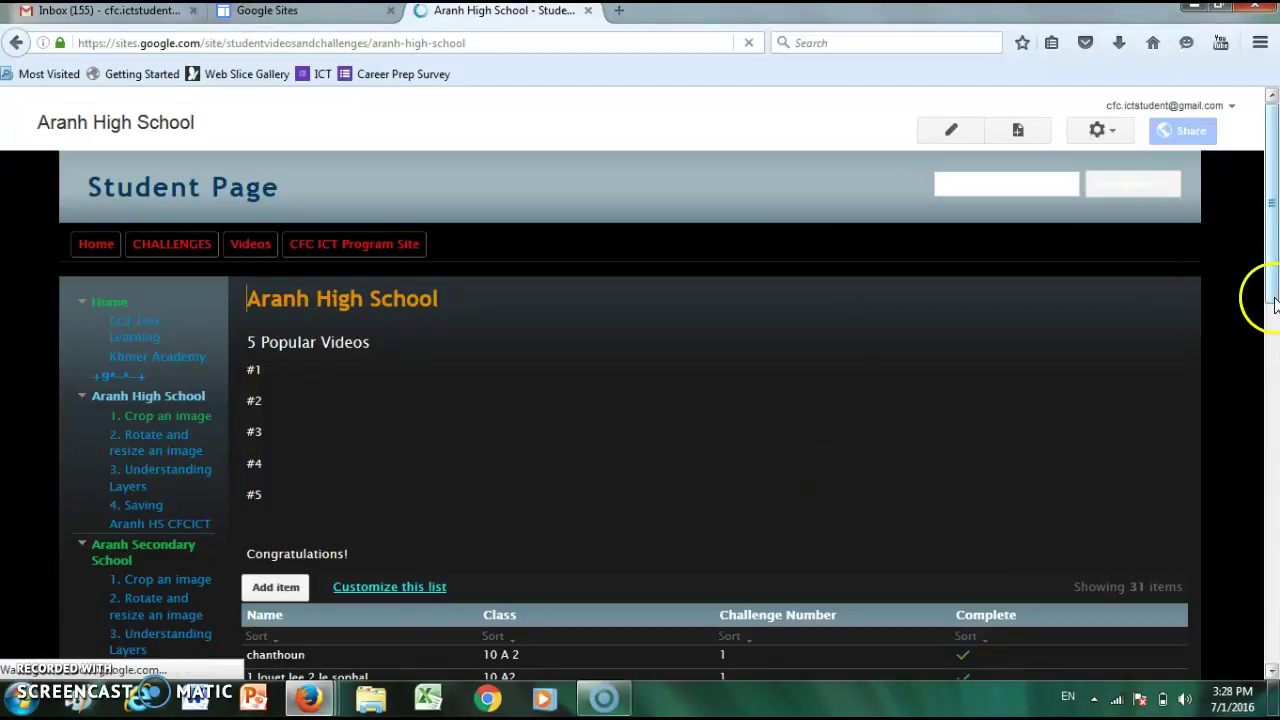
pyautogui.moveTo(1268, 262); pyautogui.dragTo(1271, 298)
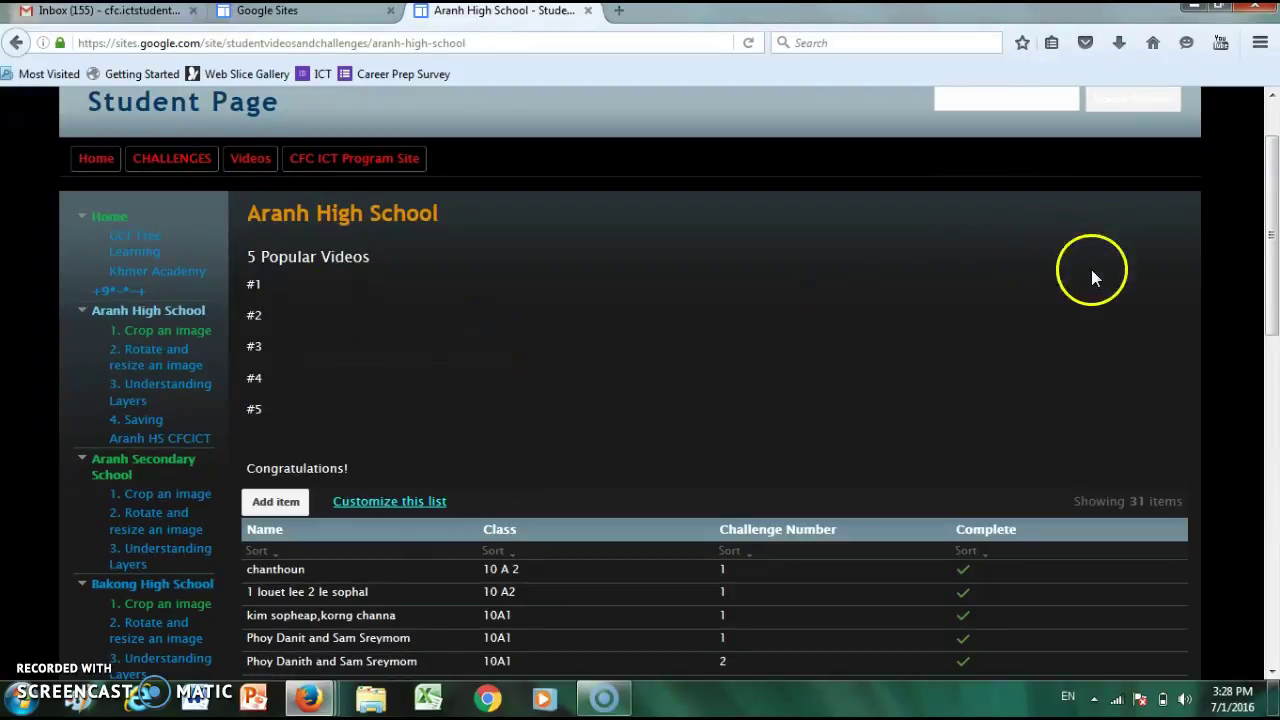
pyautogui.moveTo(1273, 225); pyautogui.dragTo(1098, 60)
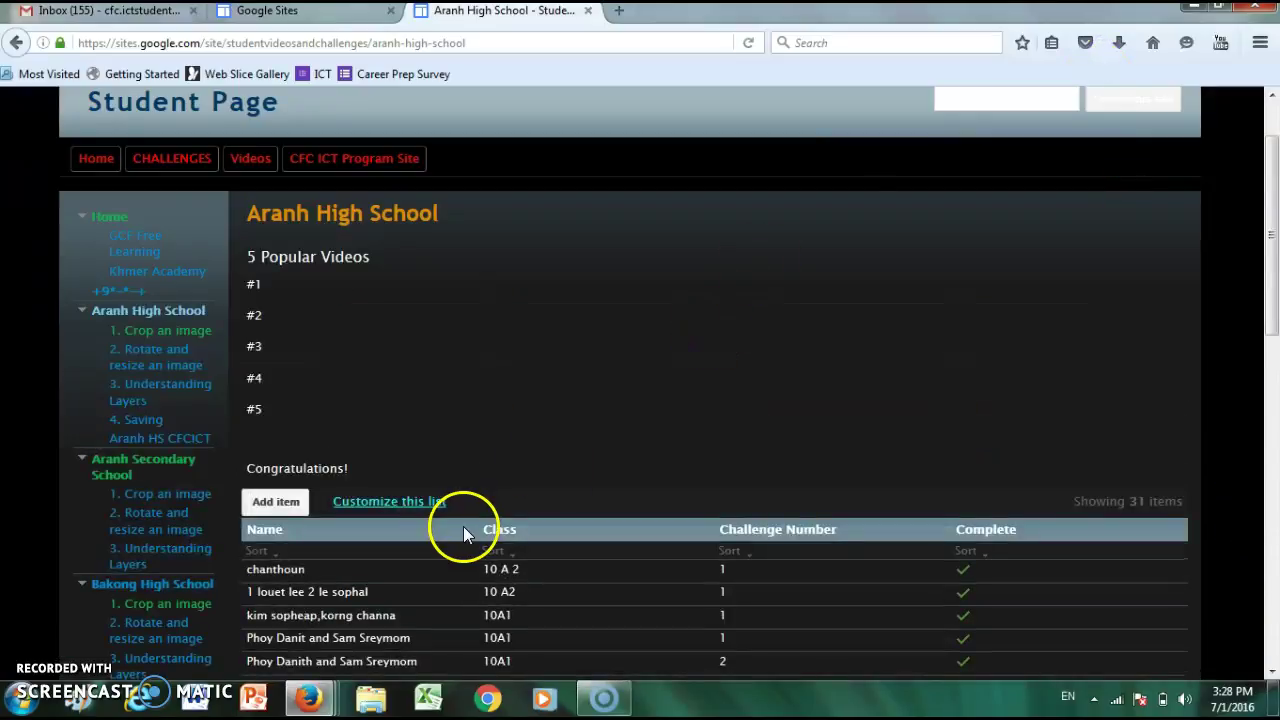
# - Add a challenge list entry with class 88 and challenge number 1, marked Complete, and save it
pyautogui.click(292, 508)
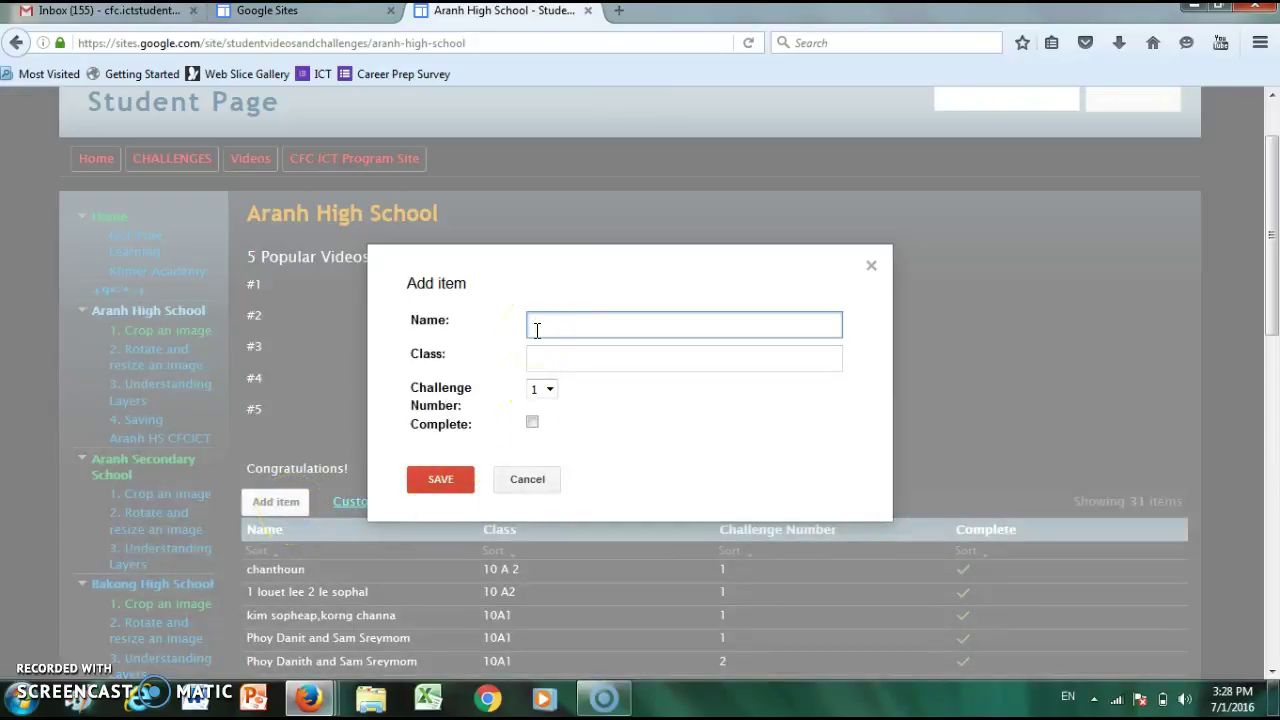
pyautogui.click(538, 364)
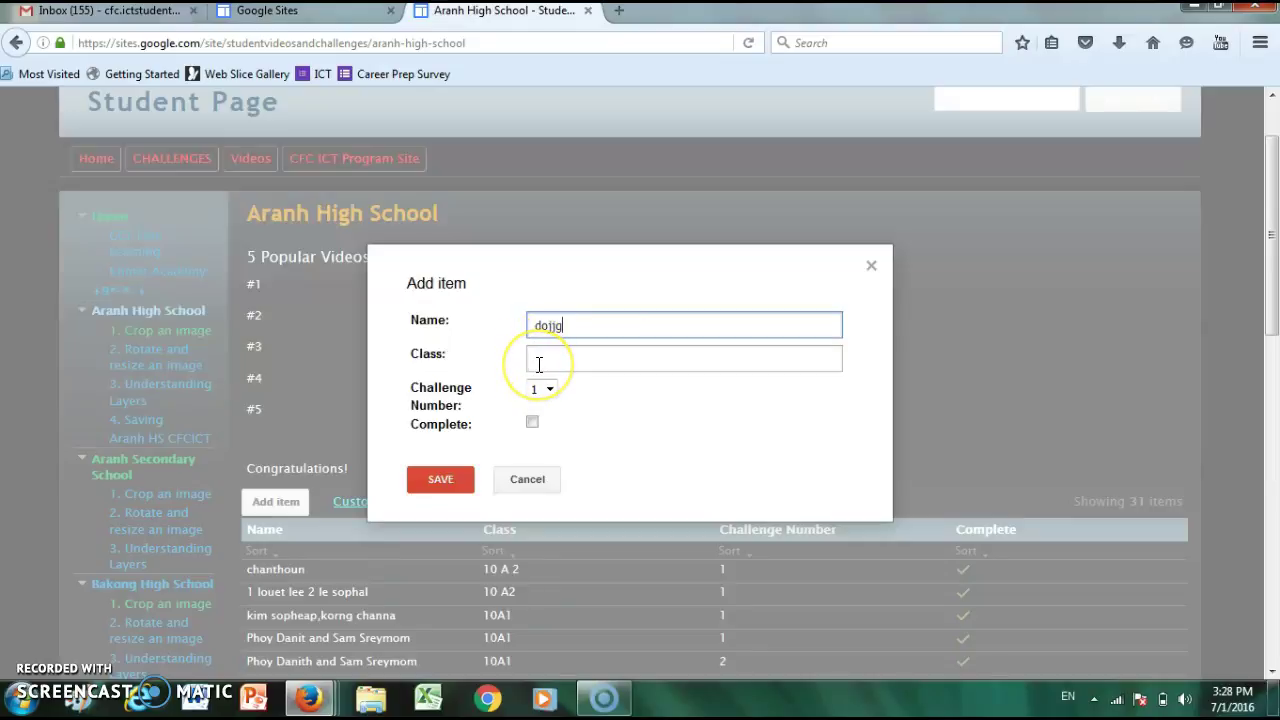
pyautogui.click(538, 364)
pyautogui.write('g')
pyautogui.click(550, 390)
pyautogui.click(550, 390)
pyautogui.click(550, 390)
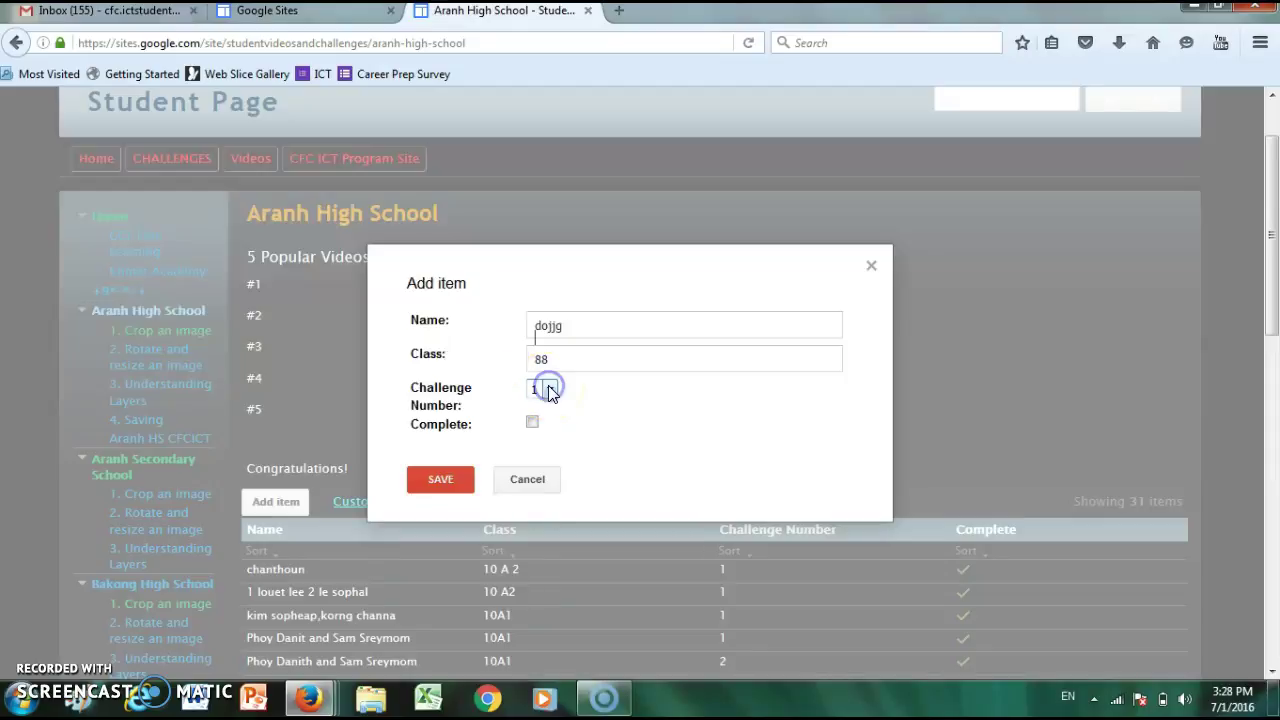
pyautogui.click(550, 390)
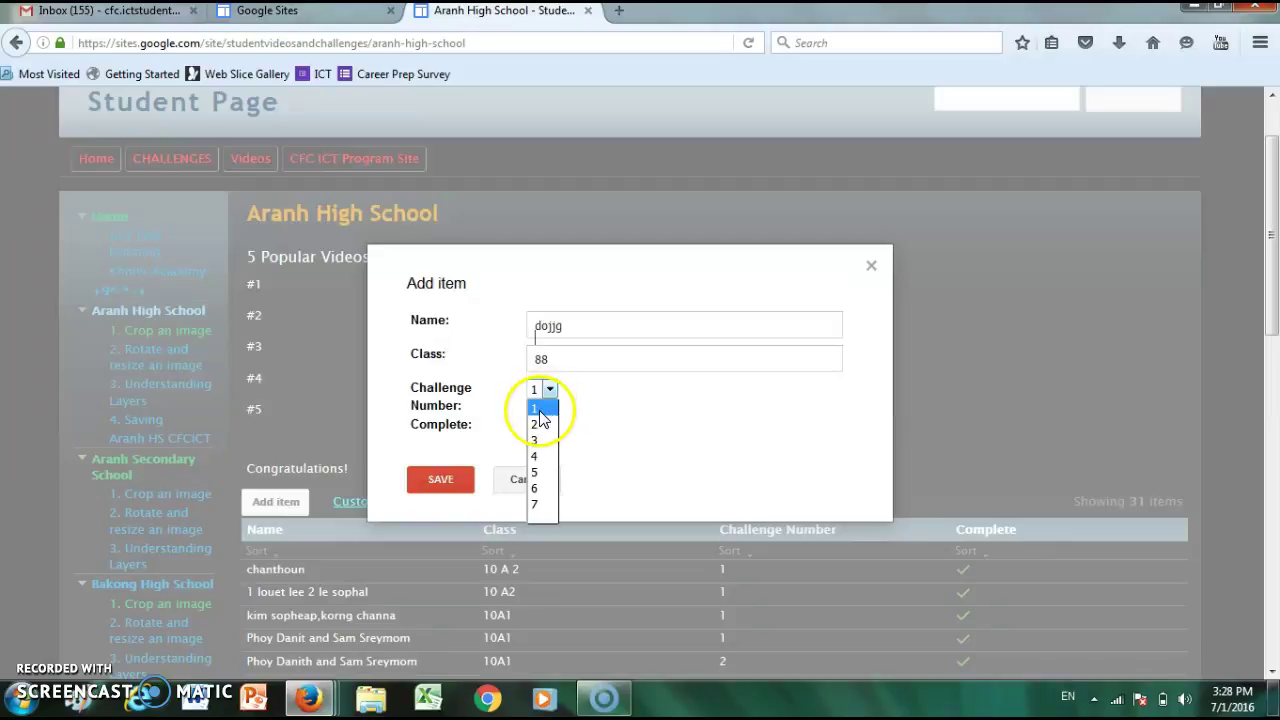
pyautogui.click(537, 421)
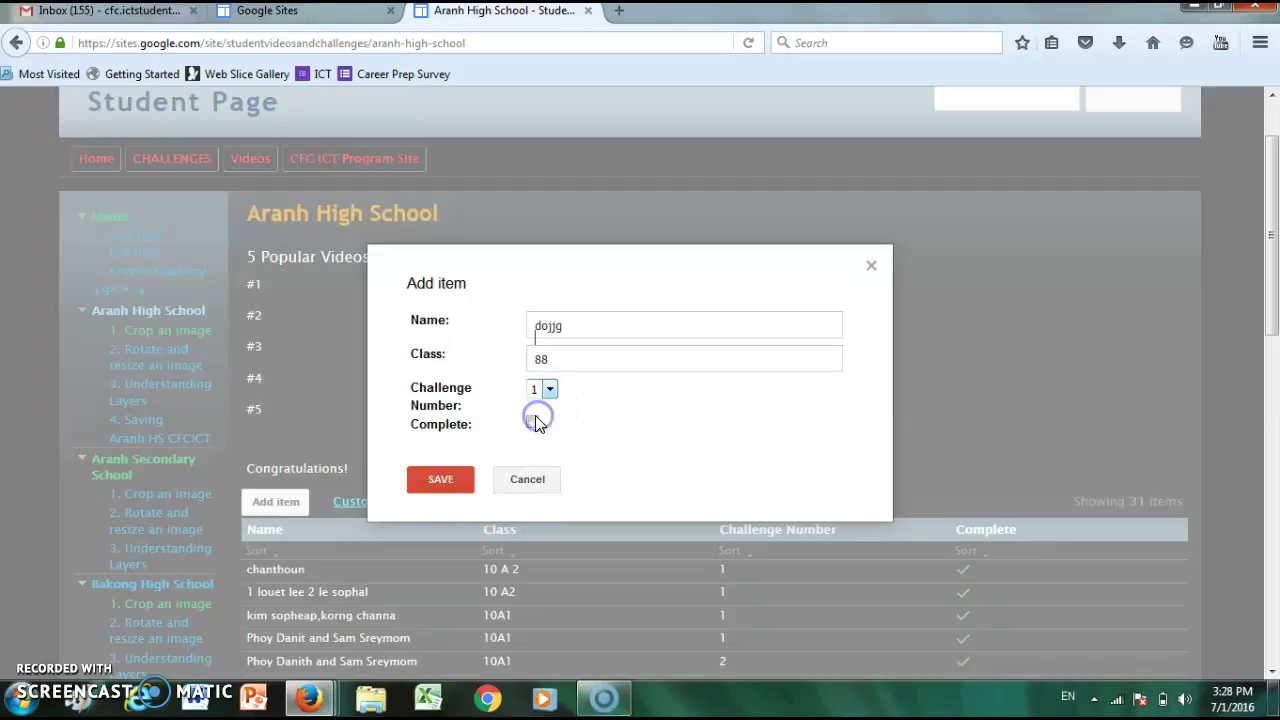
pyautogui.click(533, 422)
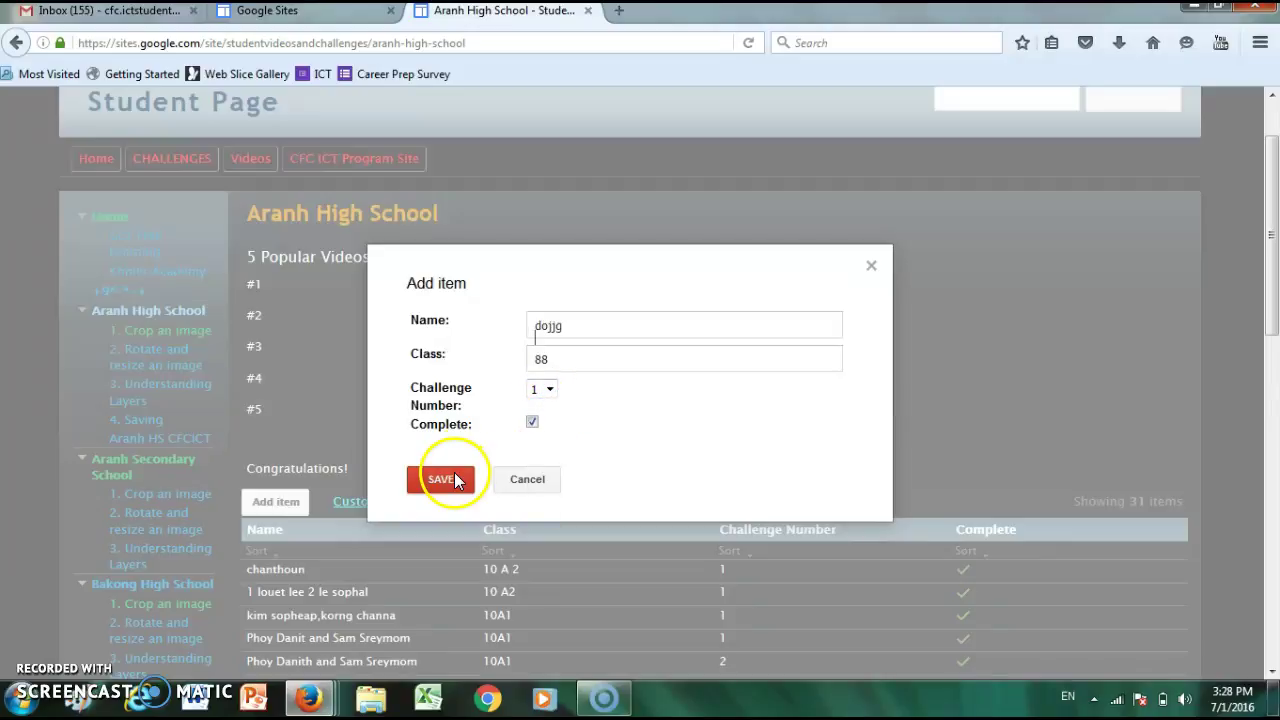
pyautogui.click(454, 474)
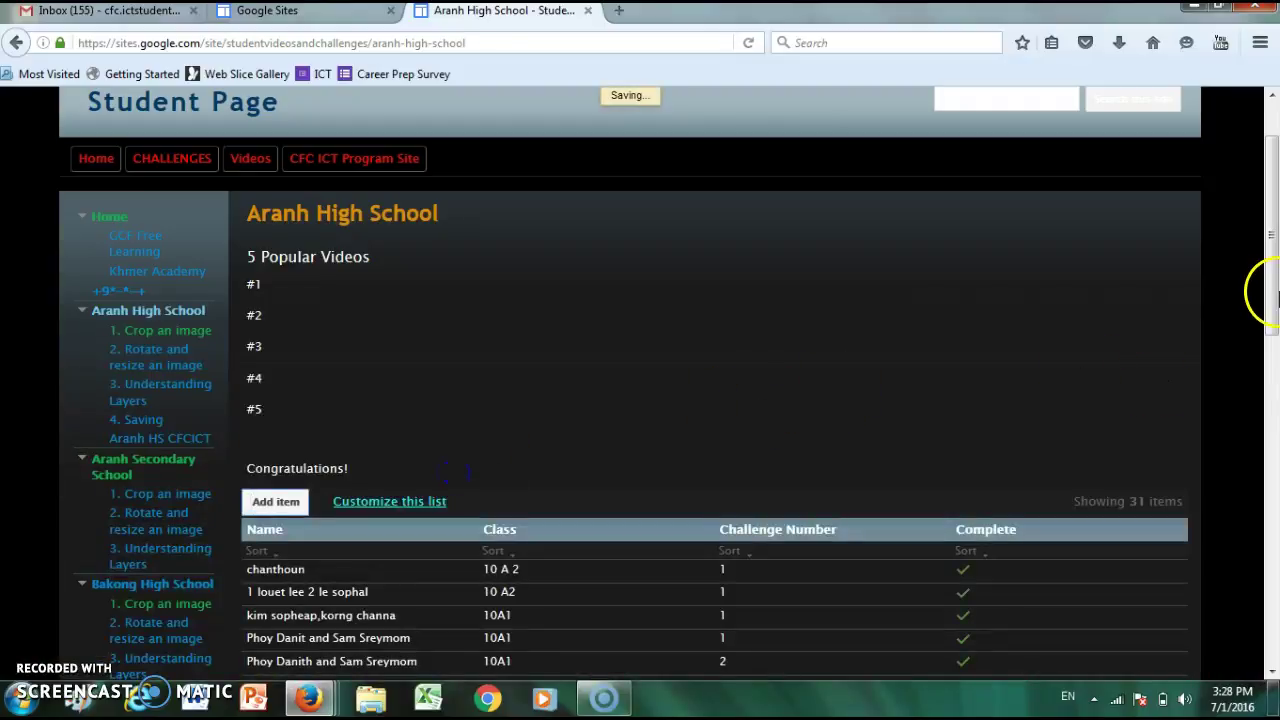
# - Check the new row in the 32-item list, then go to the 1. Crop an image page
pyautogui.moveTo(1270, 257); pyautogui.dragTo(1275, 601)
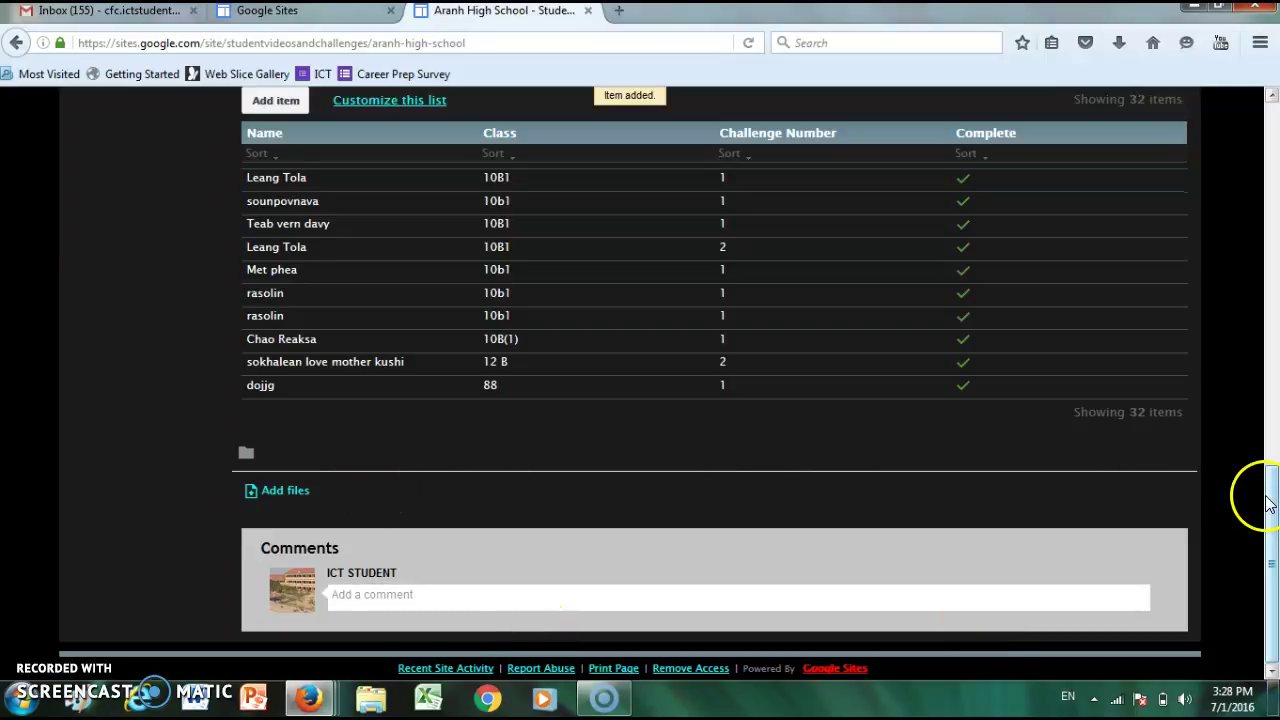
pyautogui.moveTo(1270, 535); pyautogui.dragTo(1240, 120)
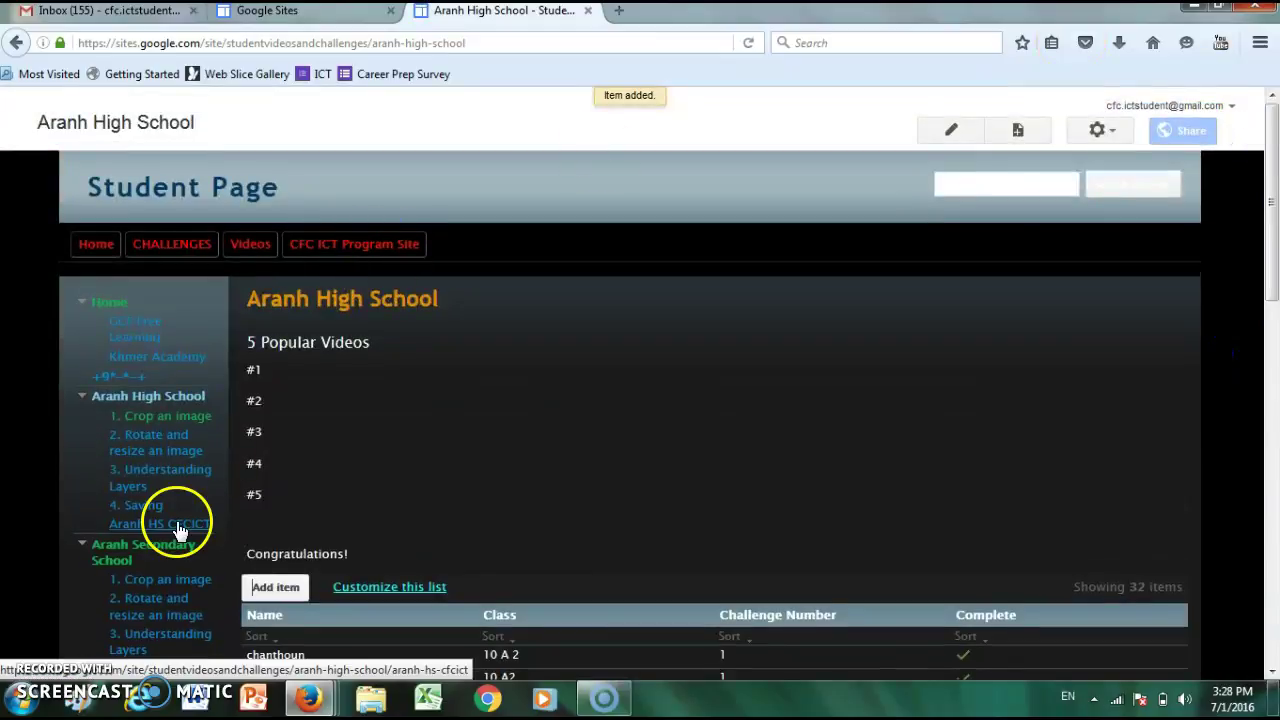
pyautogui.click(167, 430)
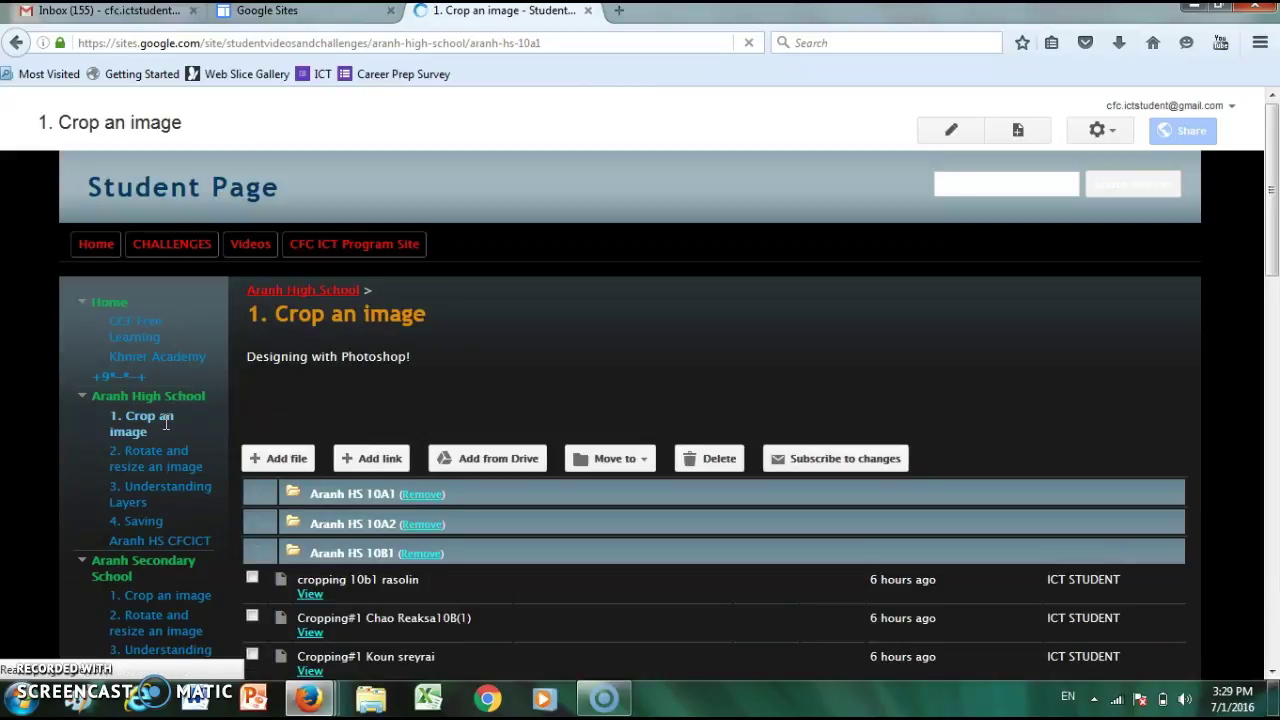
pyautogui.click(394, 301)
# - Dismiss the empty link form and upload XAA.png from the Pictures library to the page
pyautogui.click(378, 456)
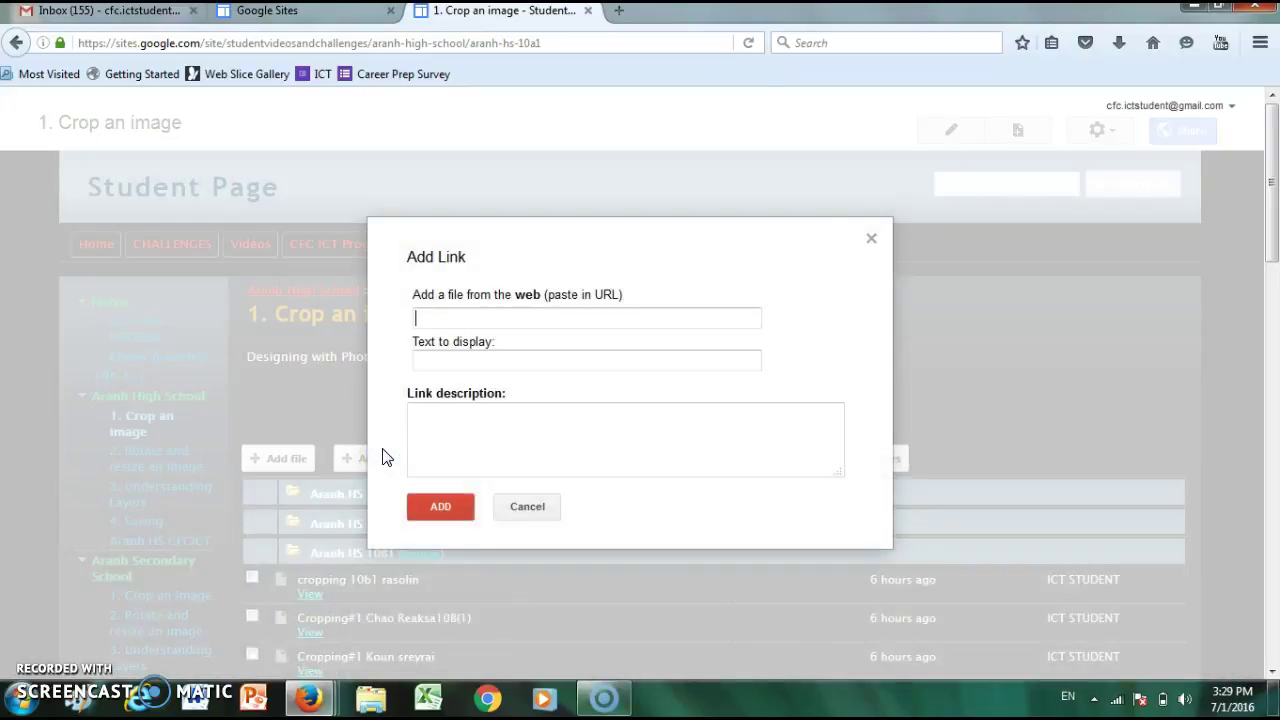
pyautogui.click(872, 240)
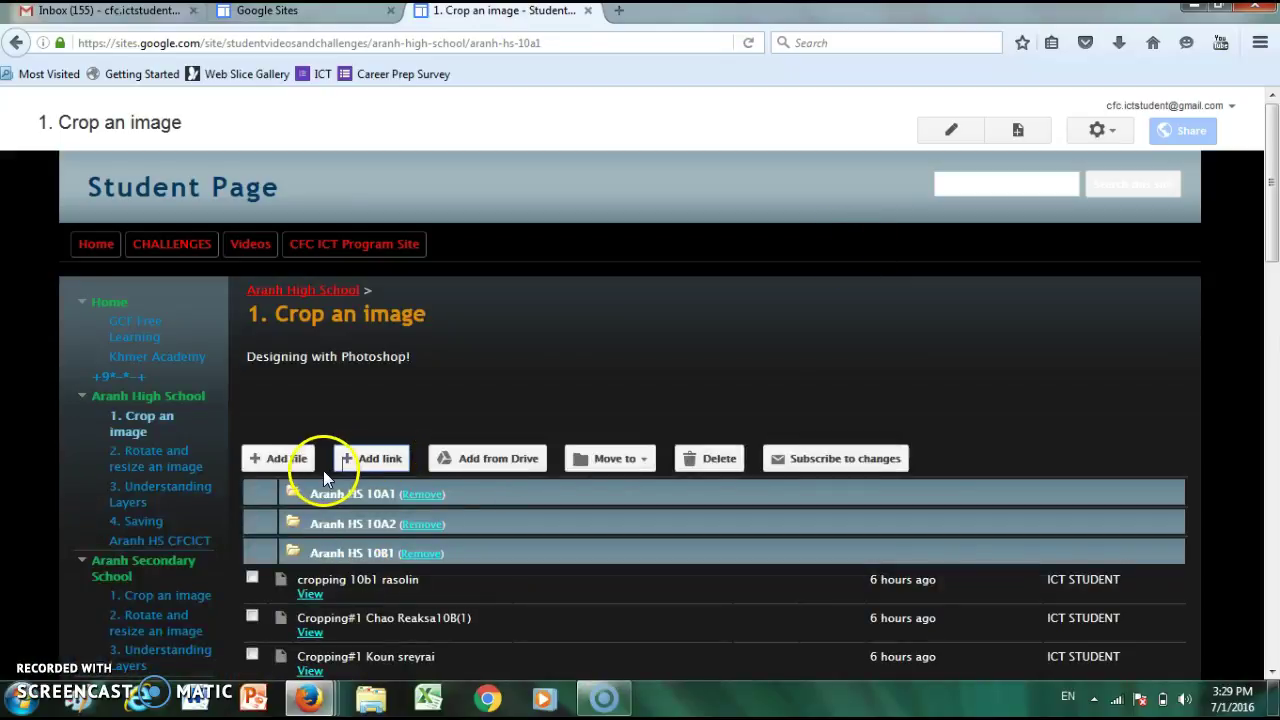
pyautogui.click(286, 458)
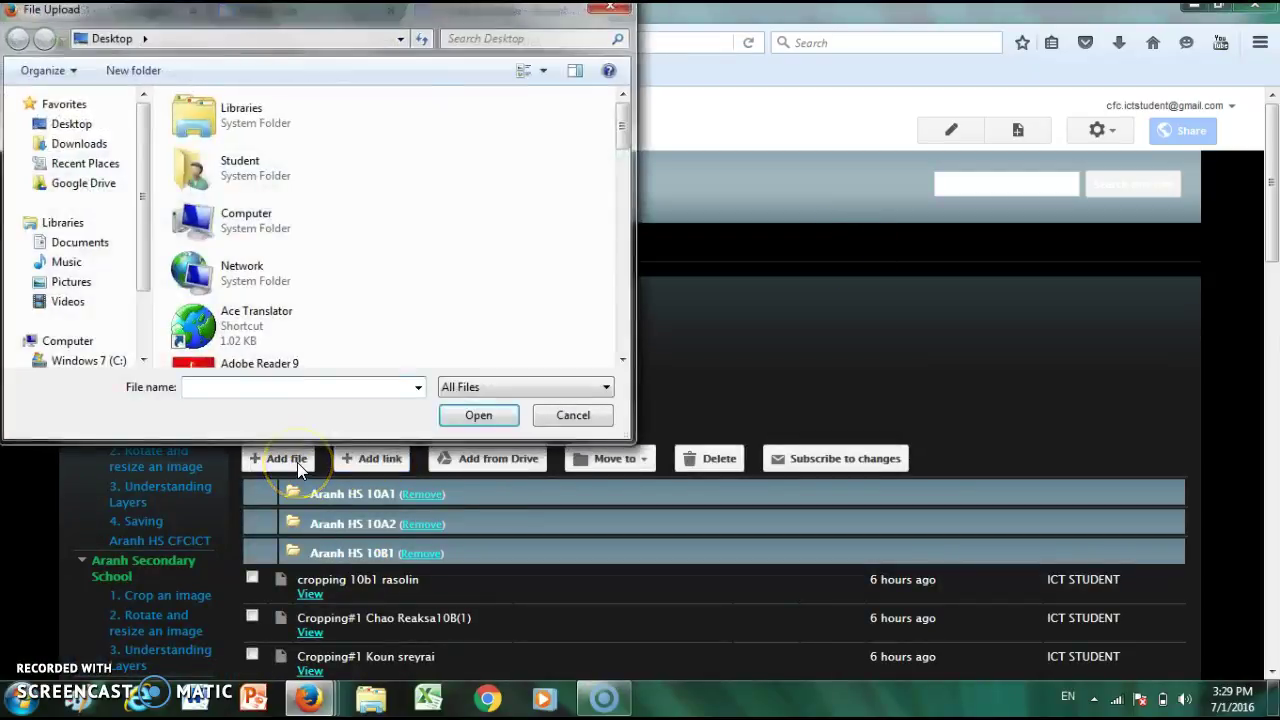
pyautogui.click(253, 280)
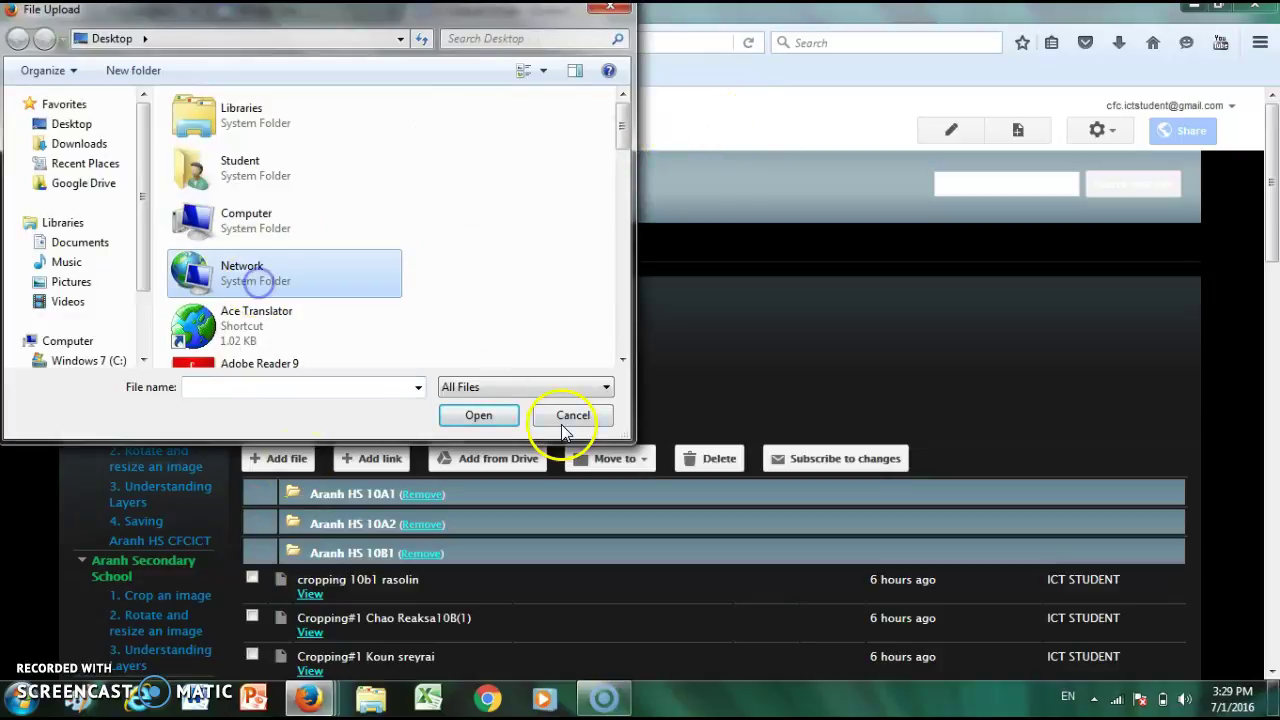
pyautogui.click(484, 418)
pyautogui.click(484, 418)
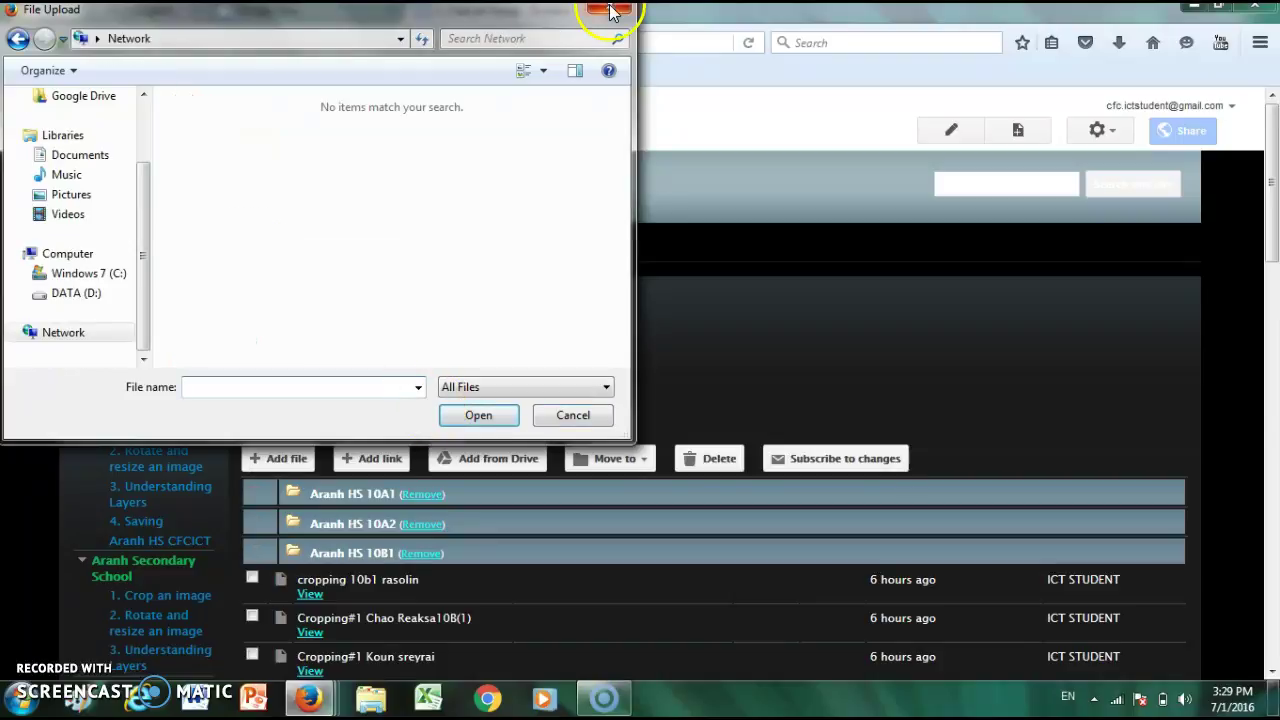
pyautogui.click(100, 194)
pyautogui.click(352, 288)
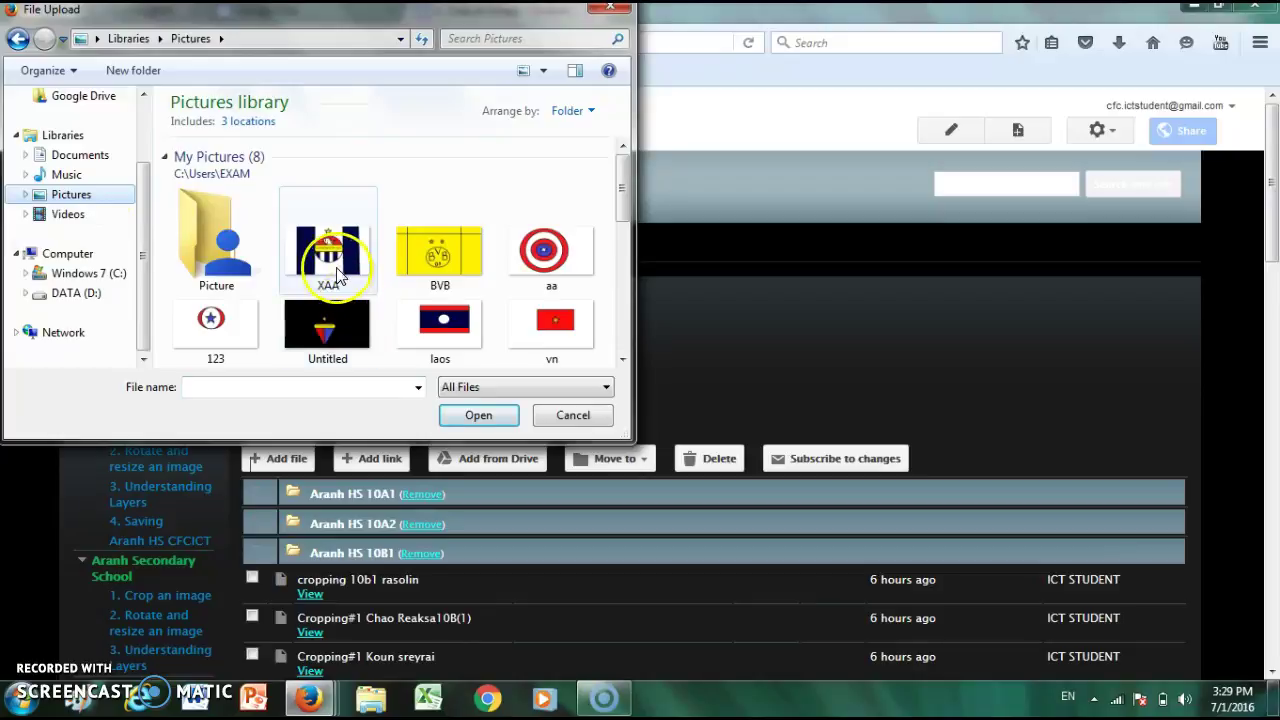
pyautogui.click(485, 418)
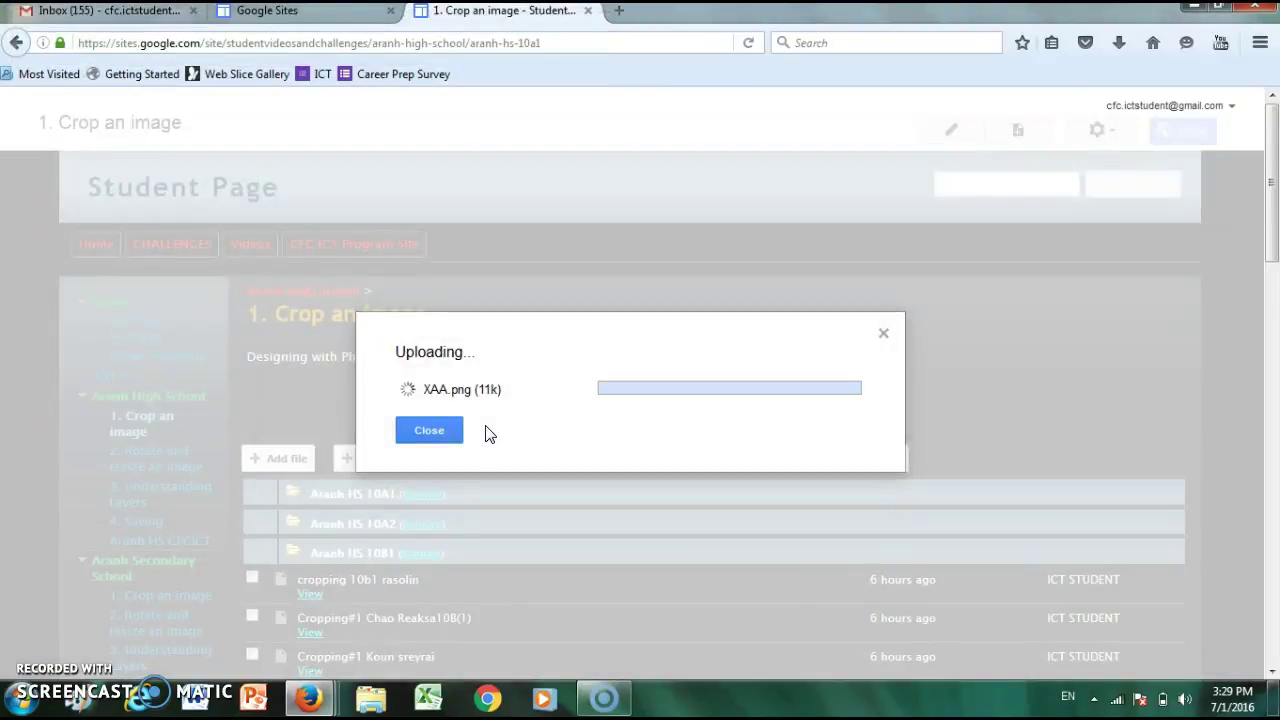
pyautogui.click(1071, 340)
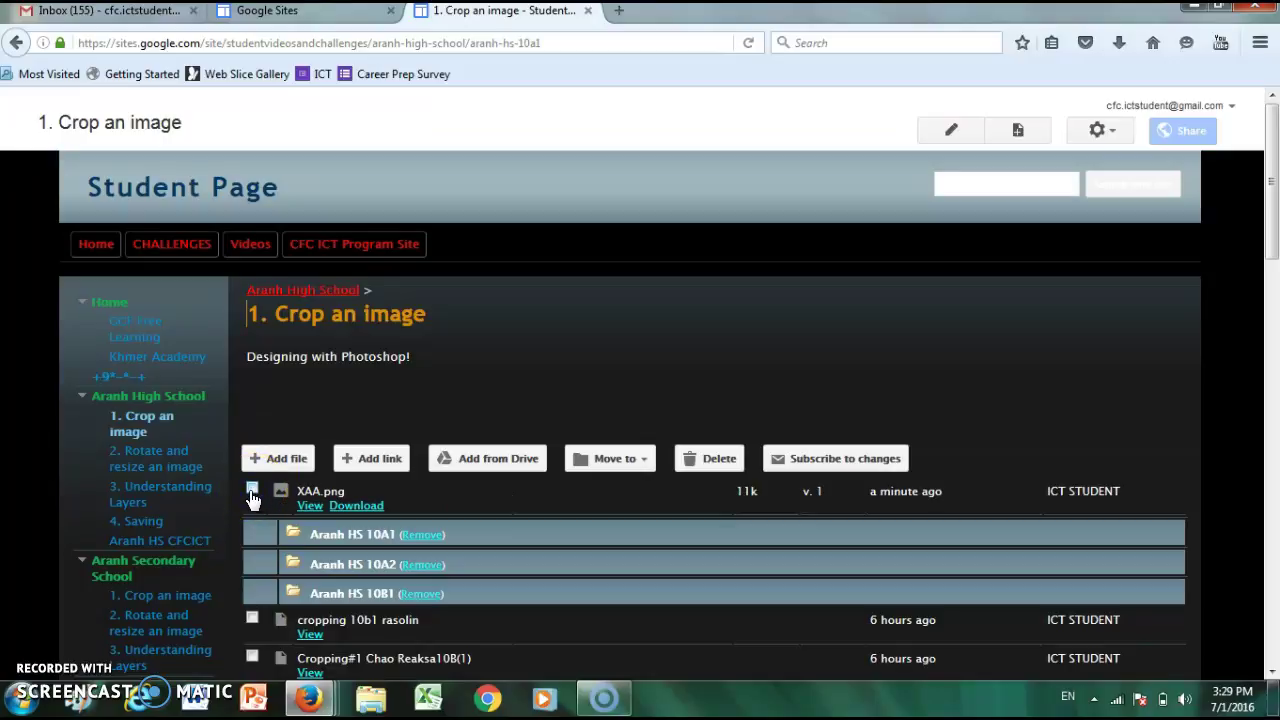
# - Move XAA.png into the Aranh HS 12 folder and scroll to confirm its new place
pyautogui.click(634, 458)
pyautogui.rightClick(648, 465)
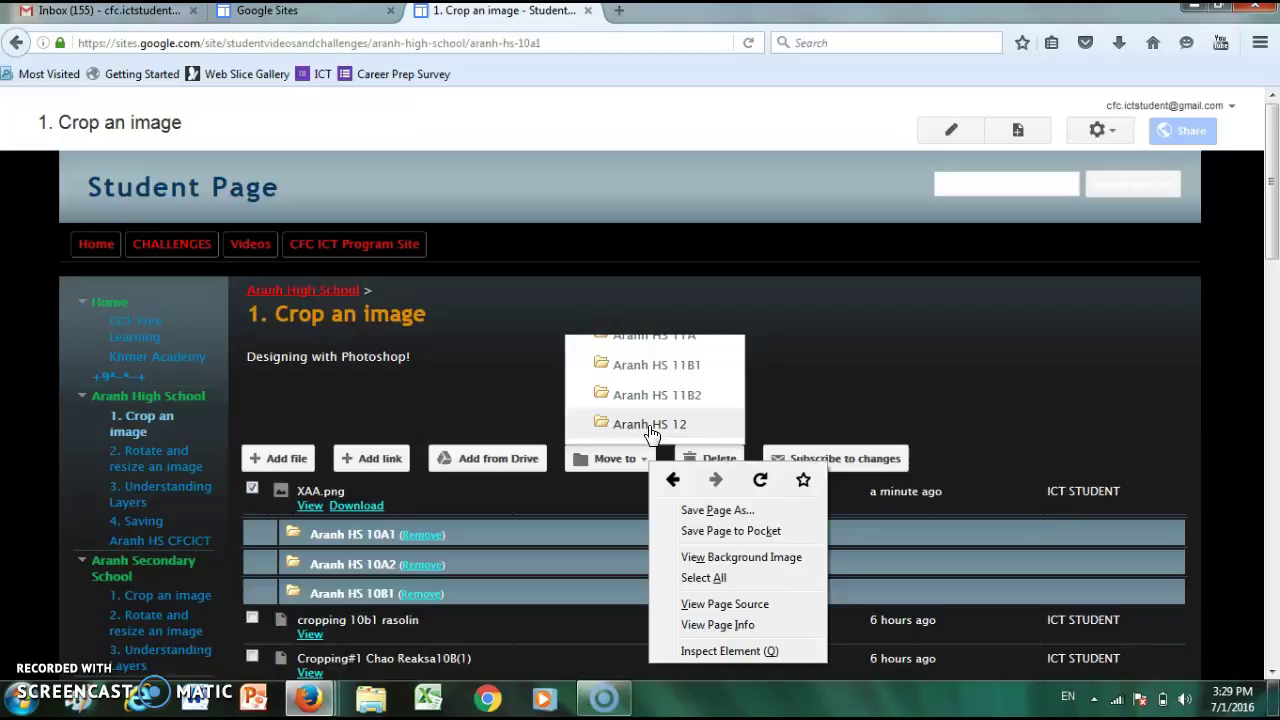
pyautogui.click(650, 428)
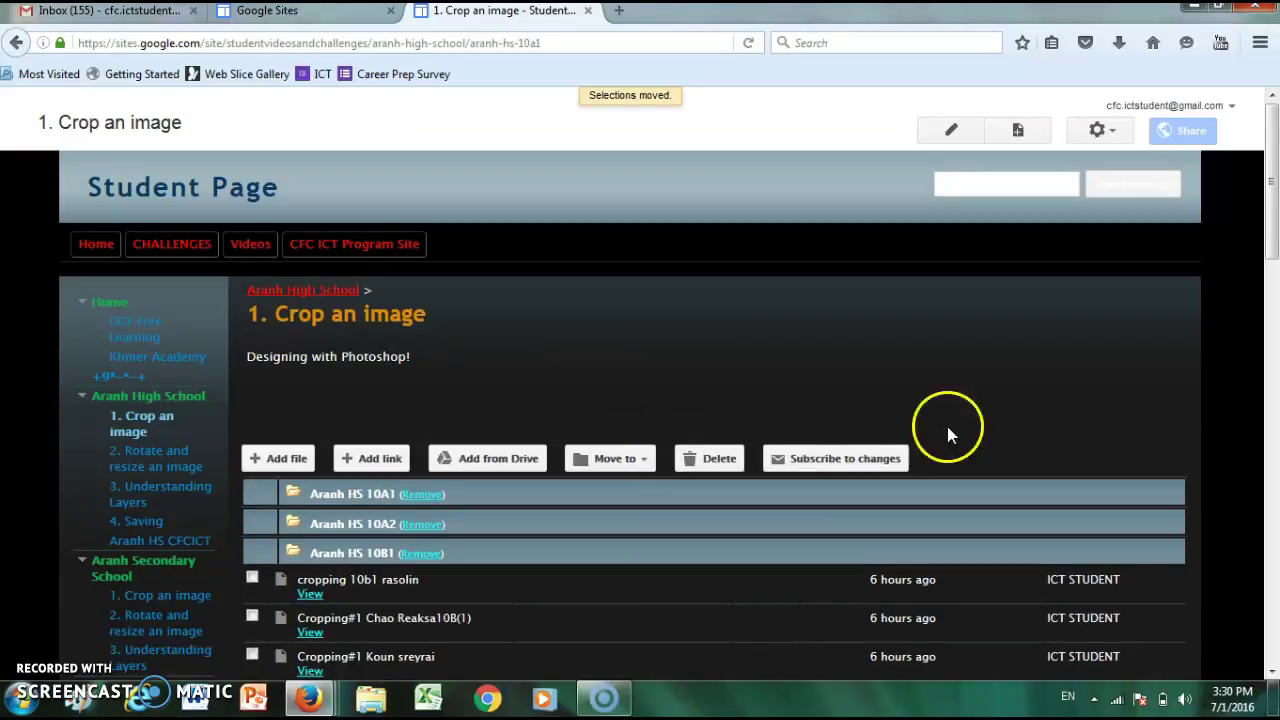
pyautogui.moveTo(1270, 220); pyautogui.dragTo(1272, 580)
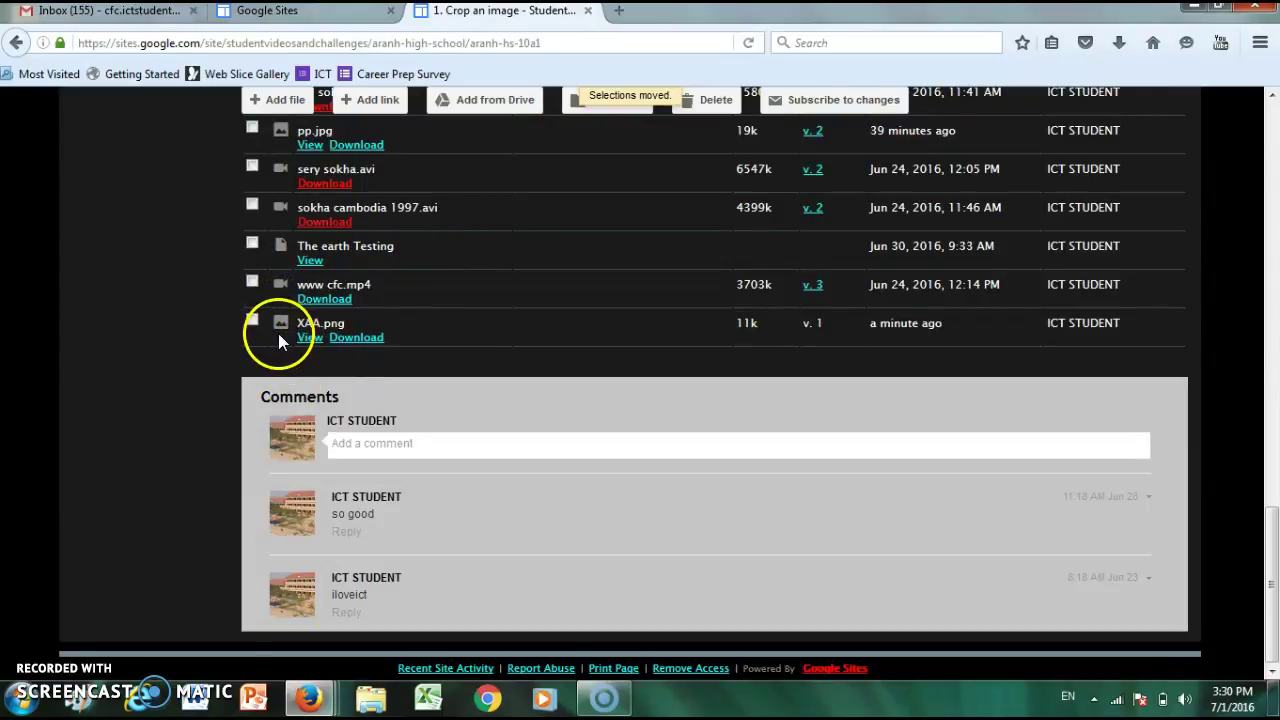
pyautogui.click(1274, 536)
pyautogui.moveTo(1274, 536); pyautogui.dragTo(1223, 118)
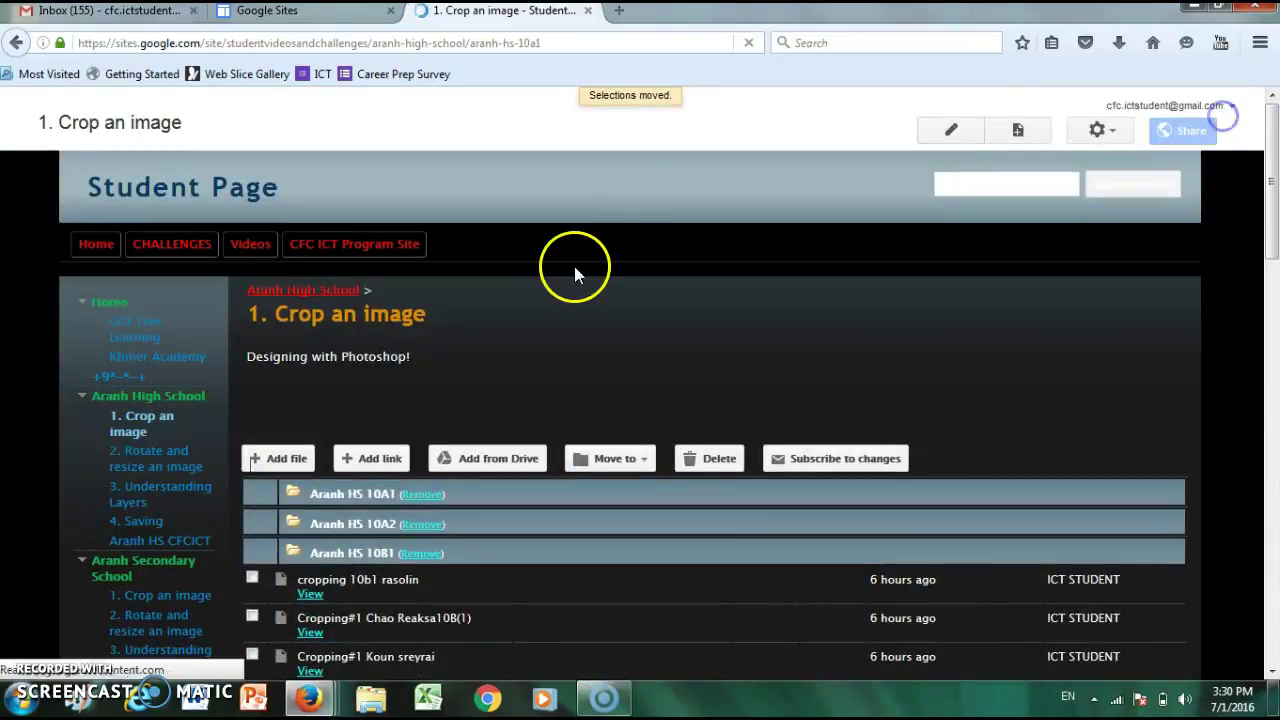
# - Return to the Aranh High School page and scroll to the bottom of the list
pyautogui.click(164, 402)
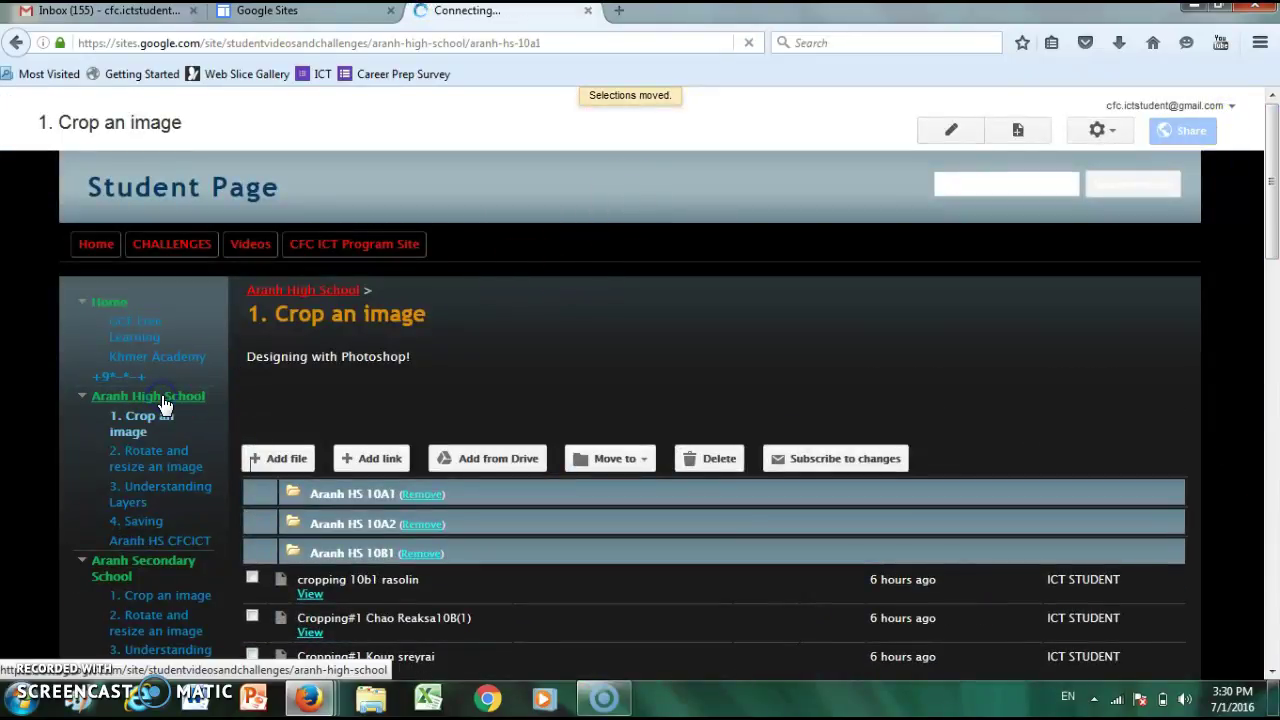
pyautogui.click(164, 405)
pyautogui.click(1272, 248)
pyautogui.moveTo(1272, 248); pyautogui.dragTo(1264, 610)
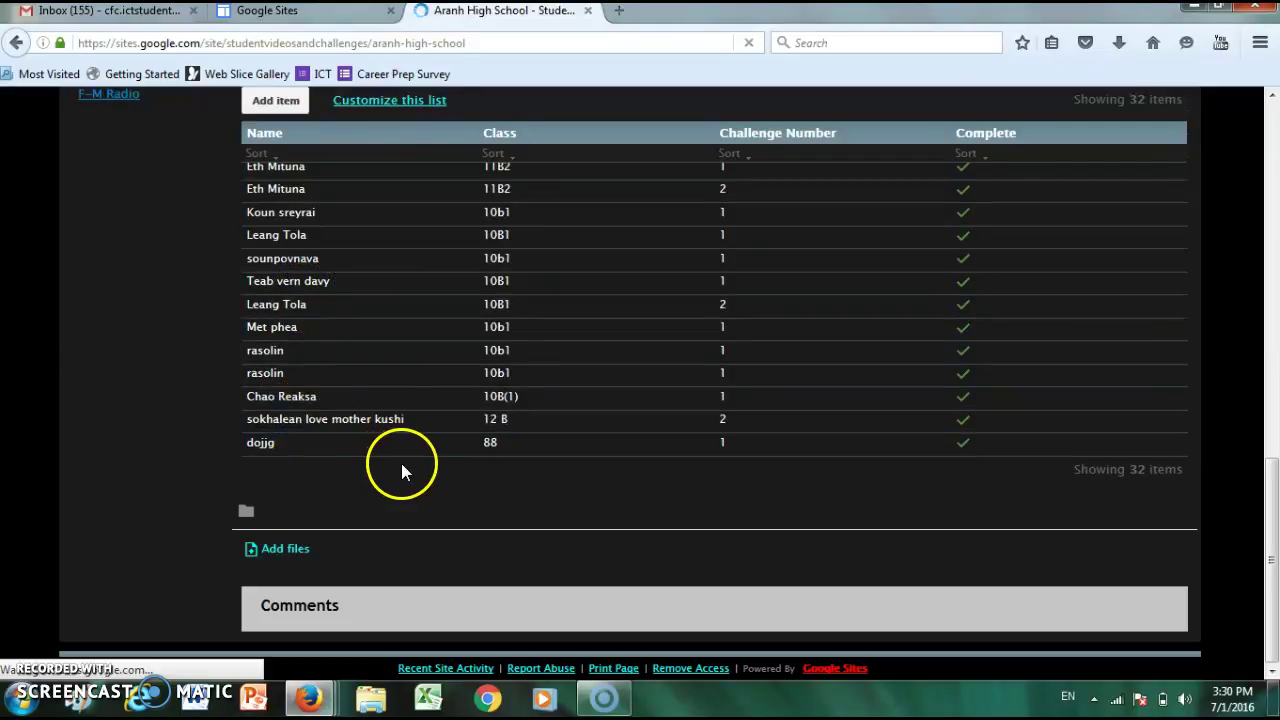
# - Re-save the class 88 entry with Challenge Number 1 kept
pyautogui.click(463, 450)
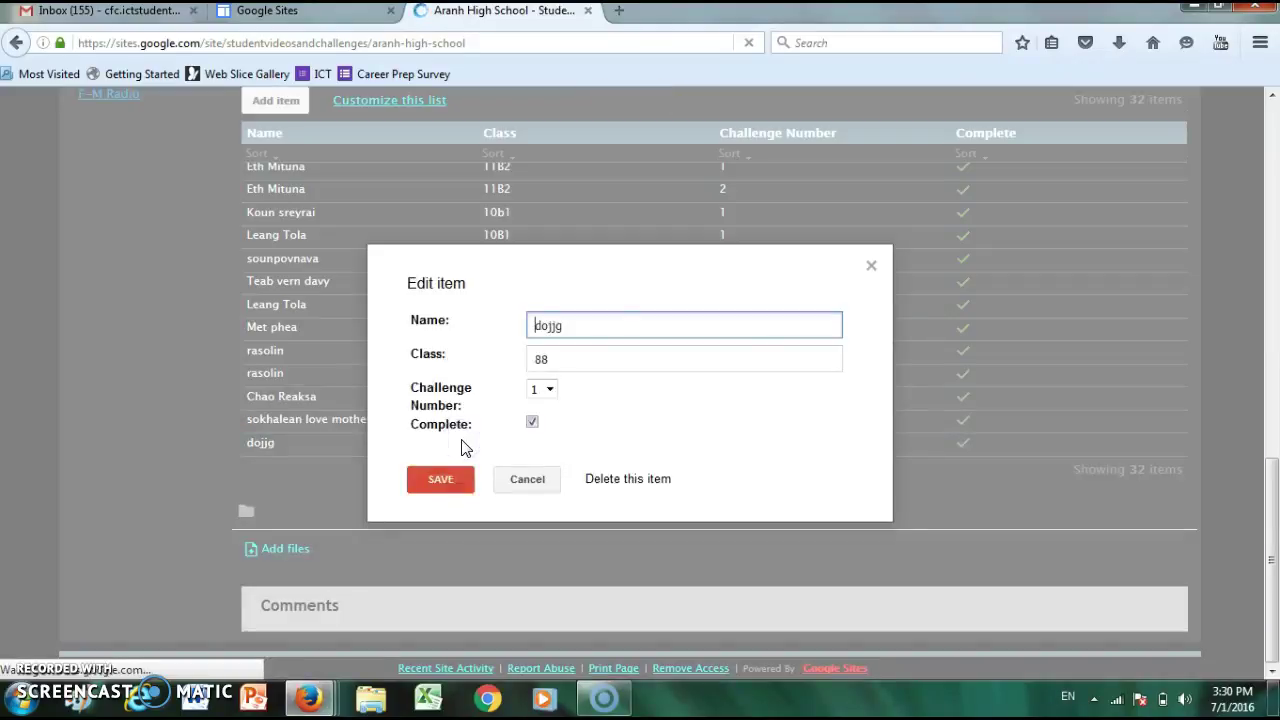
pyautogui.click(550, 390)
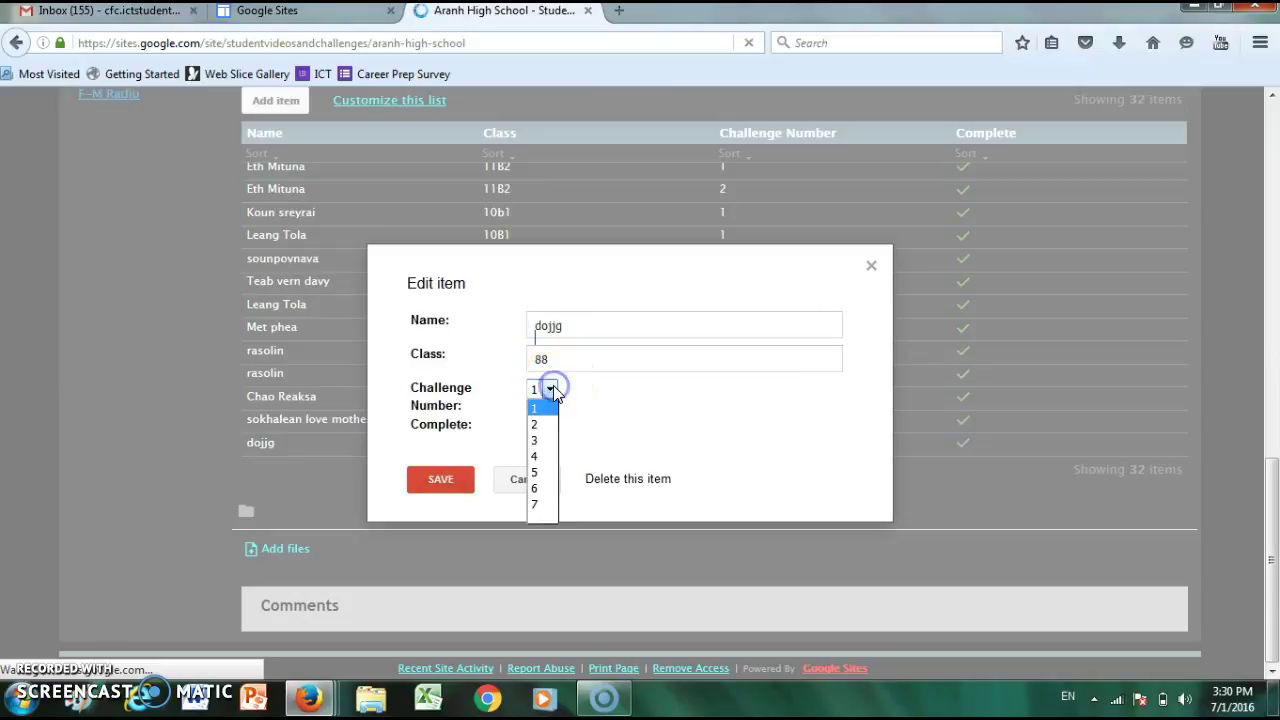
pyautogui.click(538, 410)
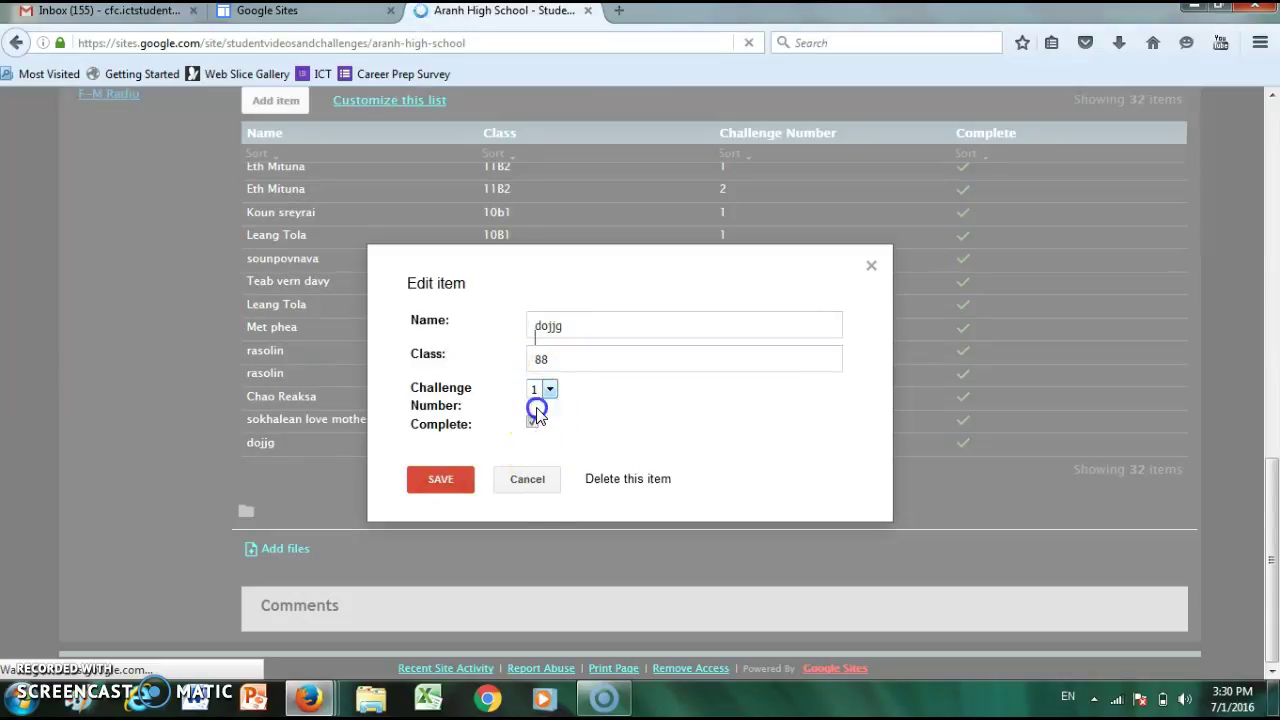
pyautogui.click(450, 480)
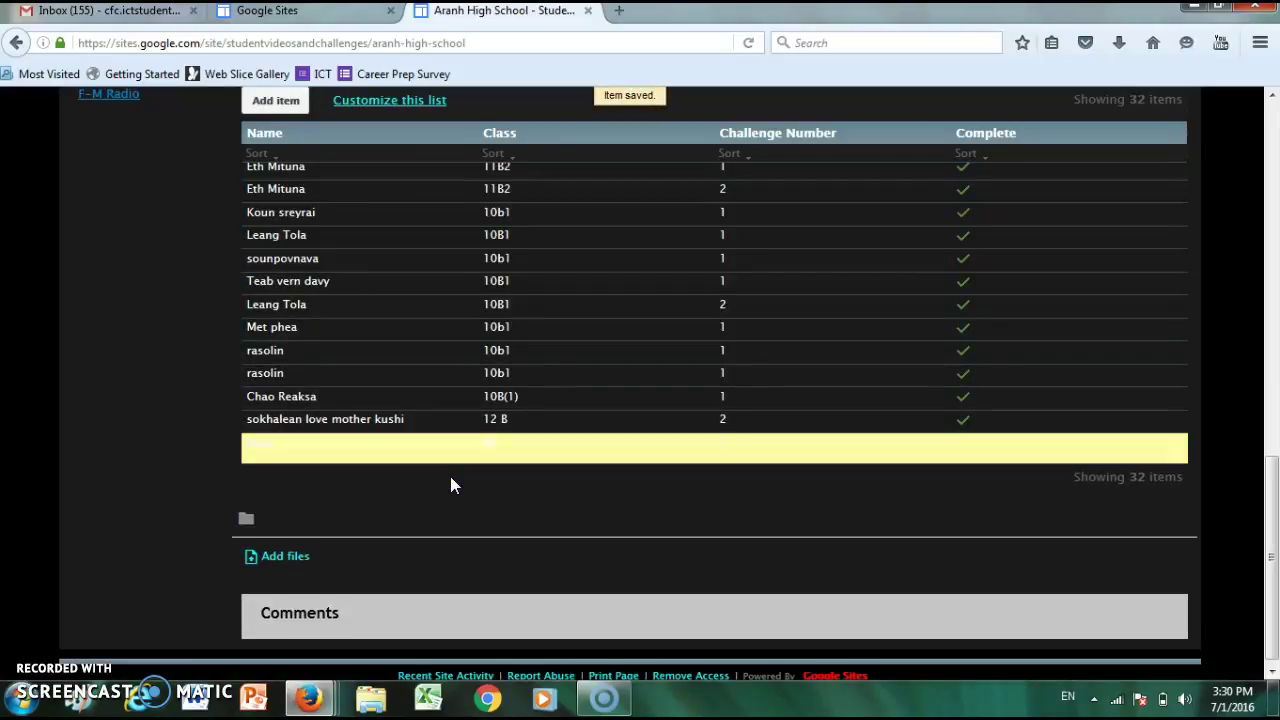
pyautogui.moveTo(1274, 513); pyautogui.dragTo(1274, 125)
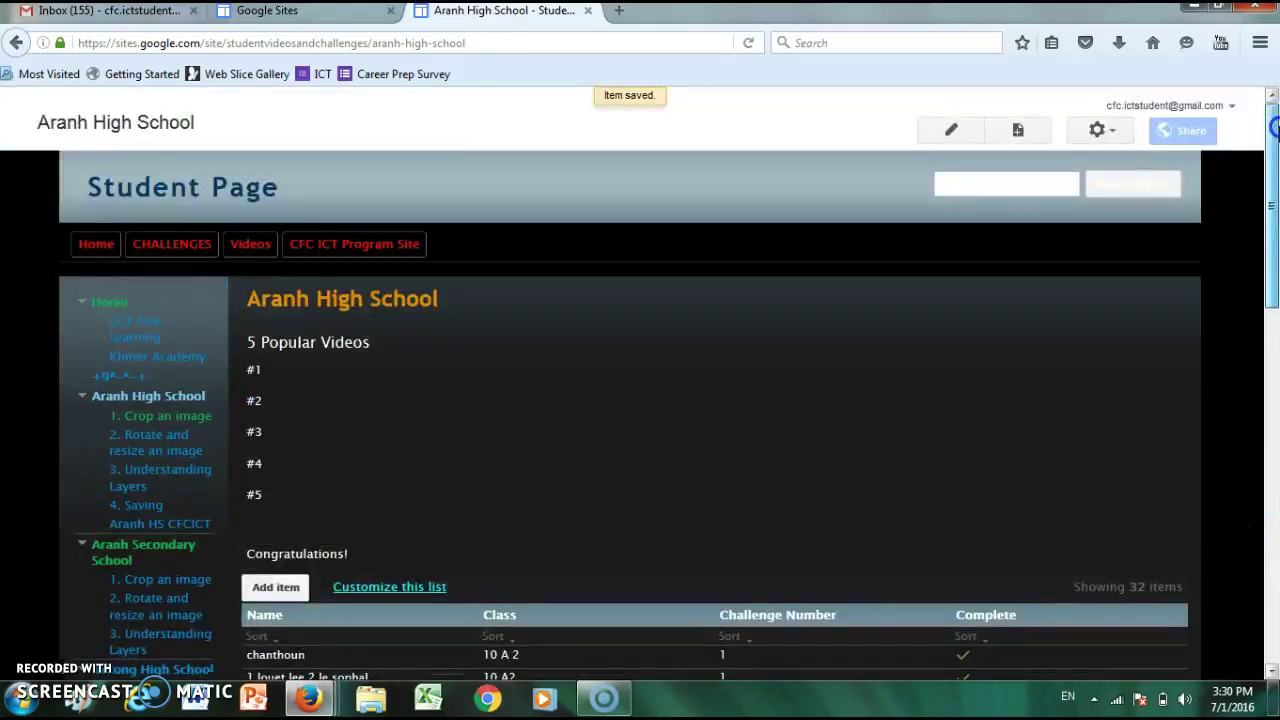
# - Close Firefox along with all three of its open tabs
pyautogui.click(1252, 20)
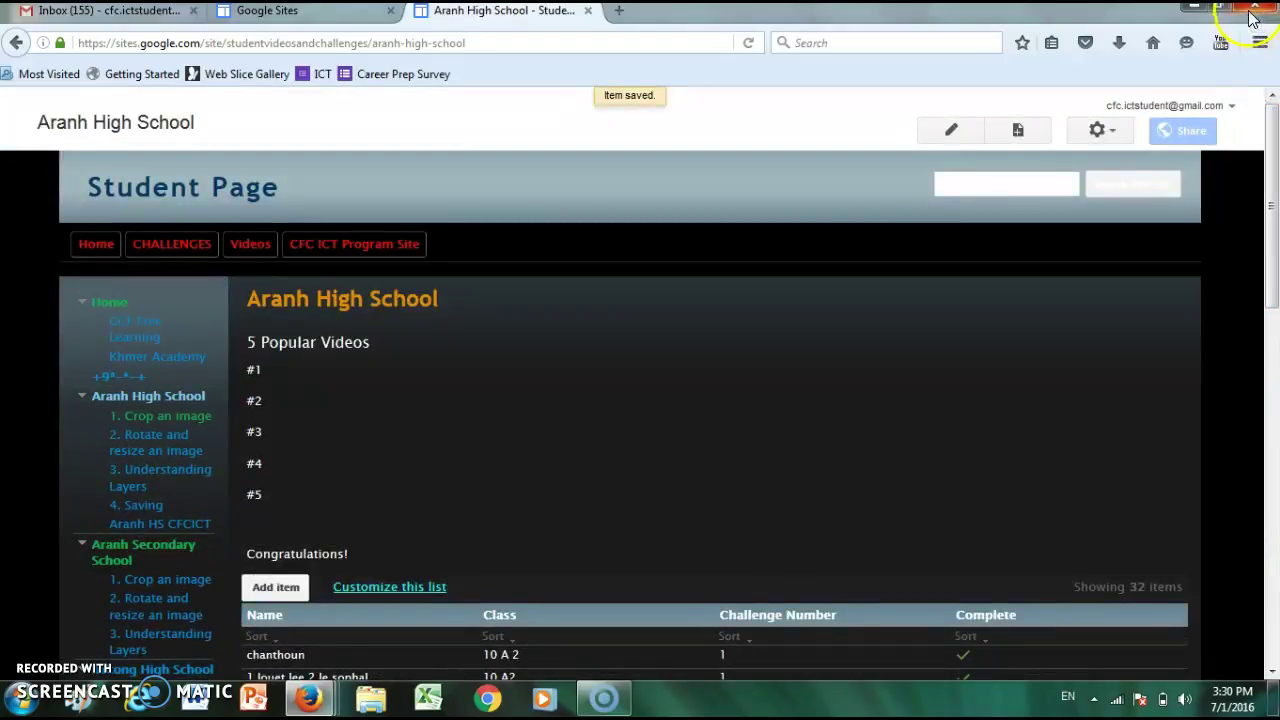
pyautogui.click(597, 381)
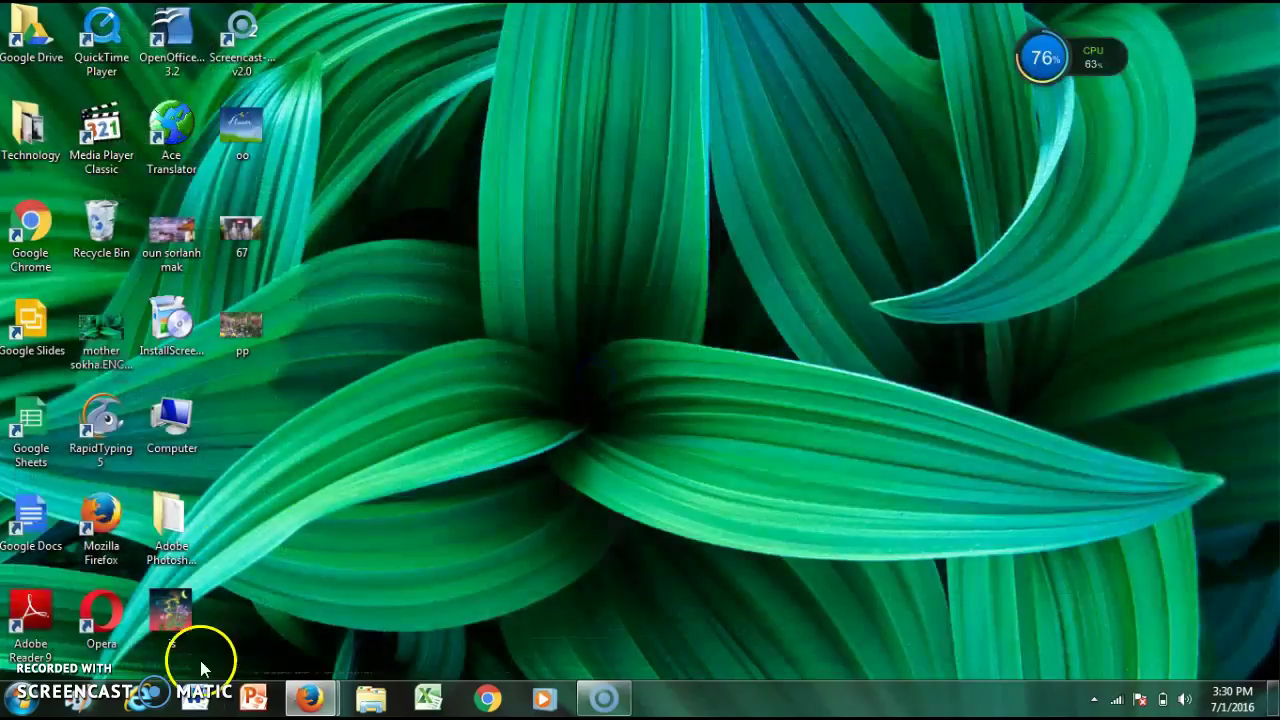